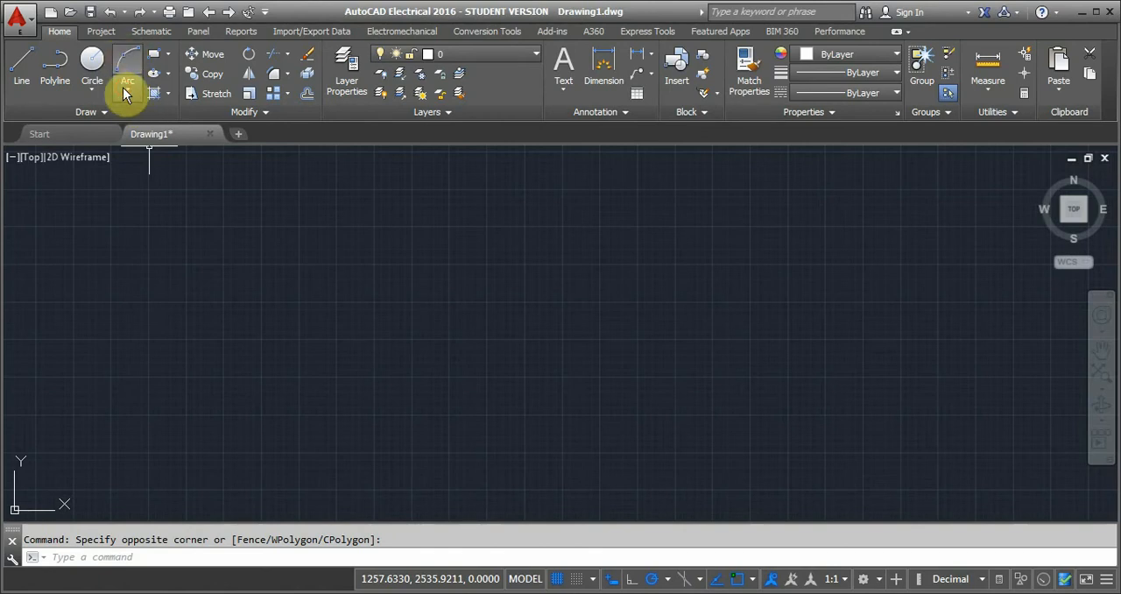
Draw a 3-Point arc bulging upward in the middle of the drawing, starting at about 4506, 1165.
{"action": "left_click", "coordinate": [124, 88]}
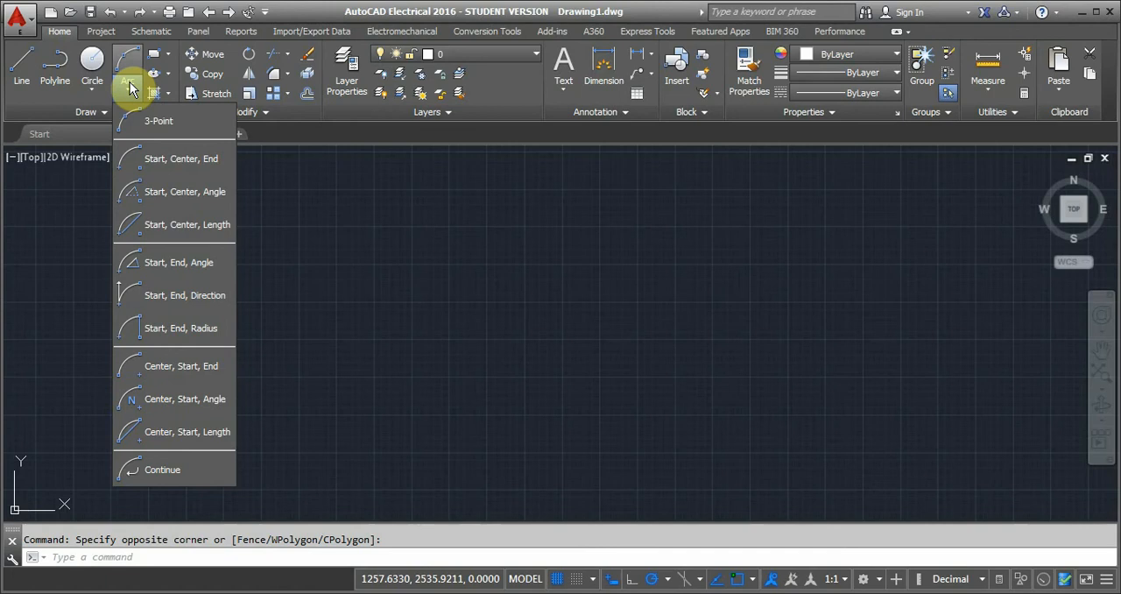
{"action": "left_click", "coordinate": [148, 123]}
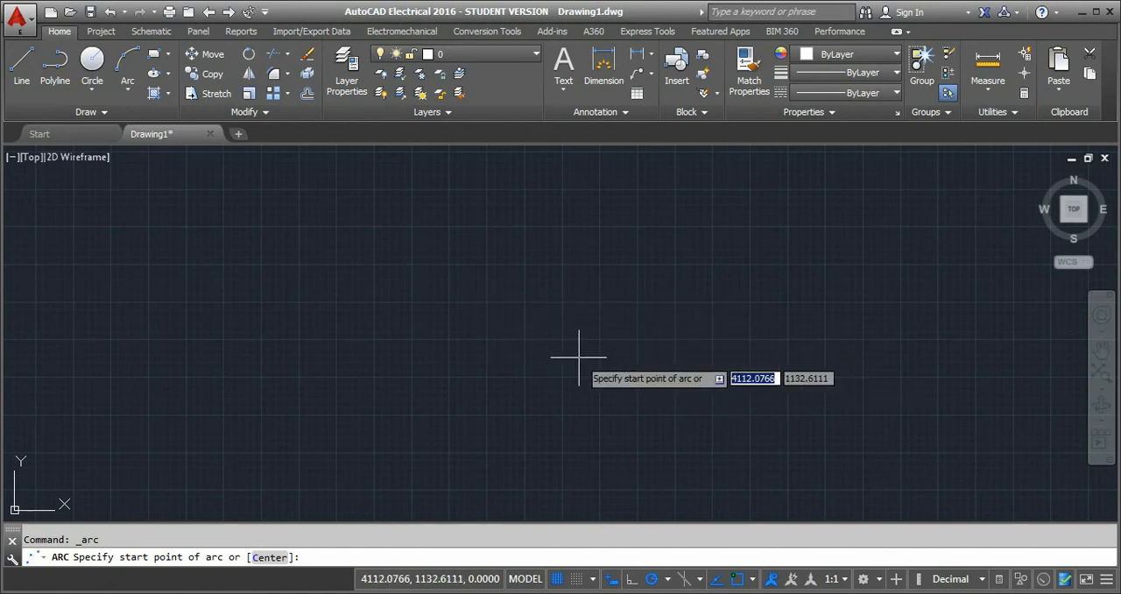
{"action": "left_click", "coordinate": [637, 353]}
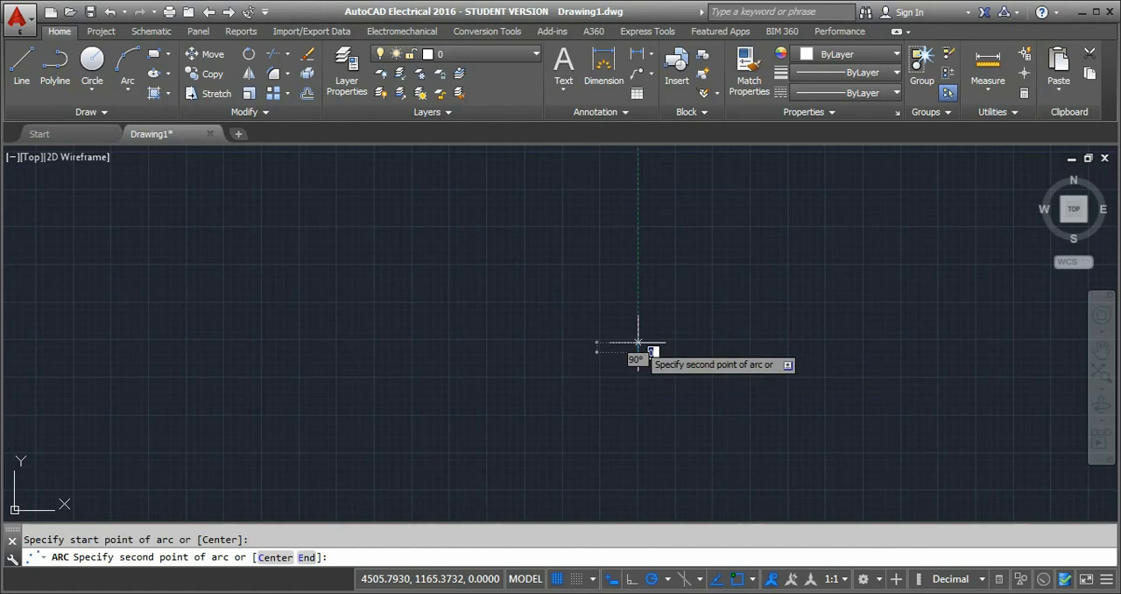
{"action": "left_click", "coordinate": [596, 291]}
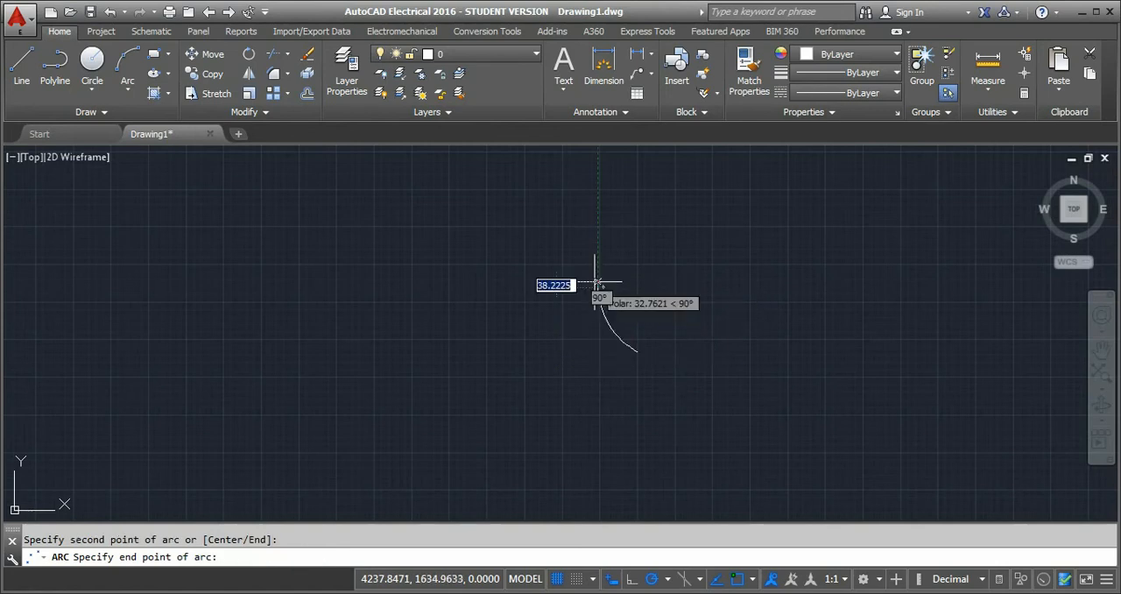
{"action": "left_click", "coordinate": [485, 300]}
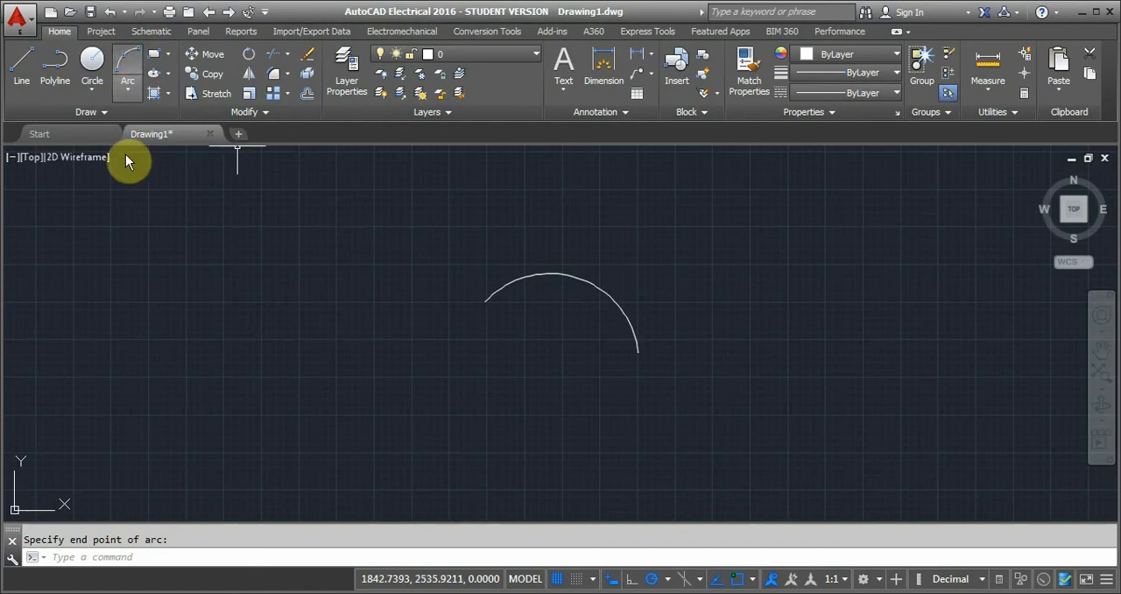
Draw a Start, Center, End arc to the left of the three-point arc, running counterclockwise from its lower right end.
{"action": "left_click", "coordinate": [127, 88]}
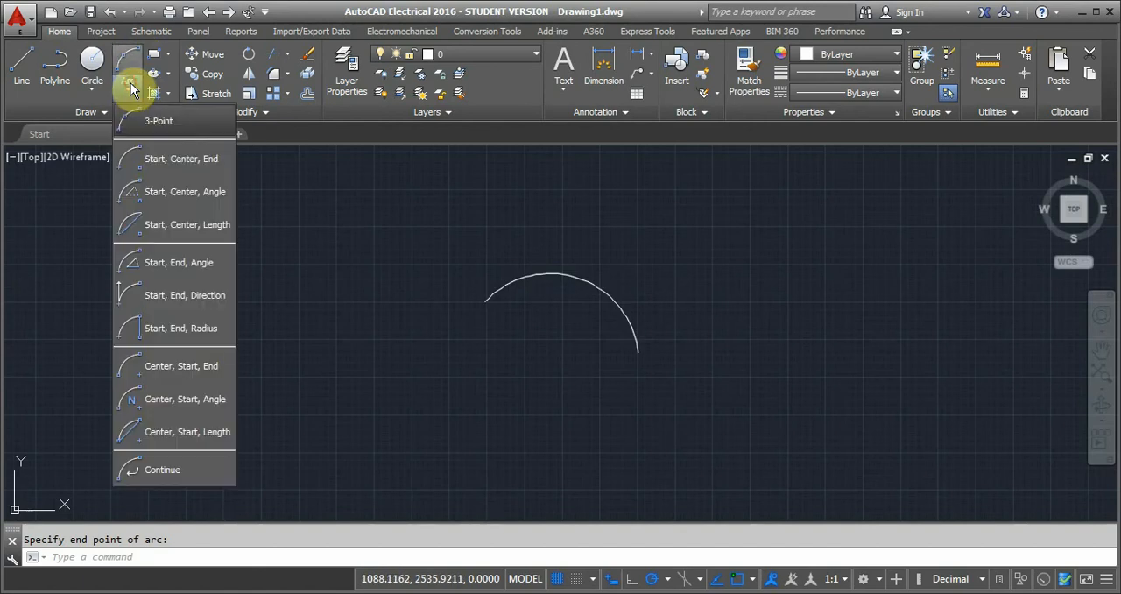
{"action": "left_click", "coordinate": [183, 160]}
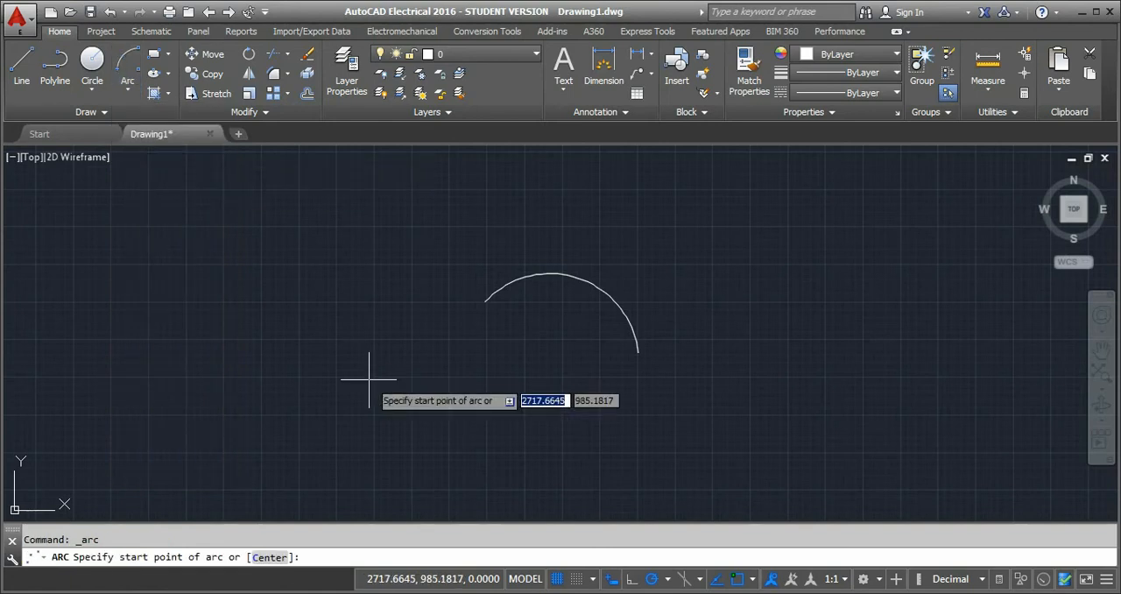
{"action": "left_click", "coordinate": [306, 369]}
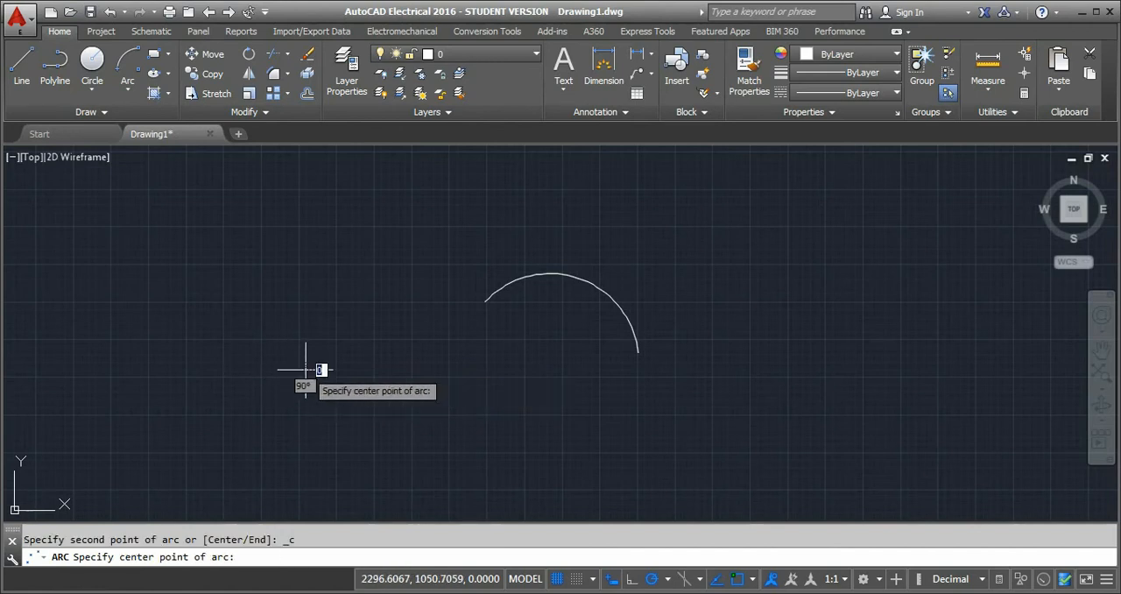
{"action": "left_click", "coordinate": [225, 340]}
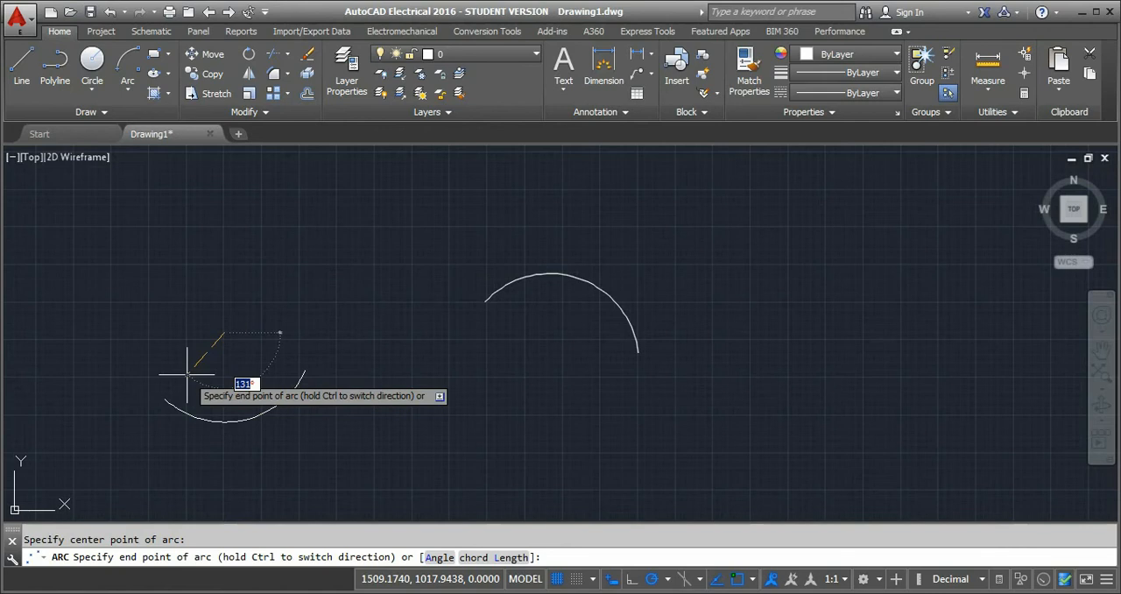
{"action": "left_click", "coordinate": [212, 259]}
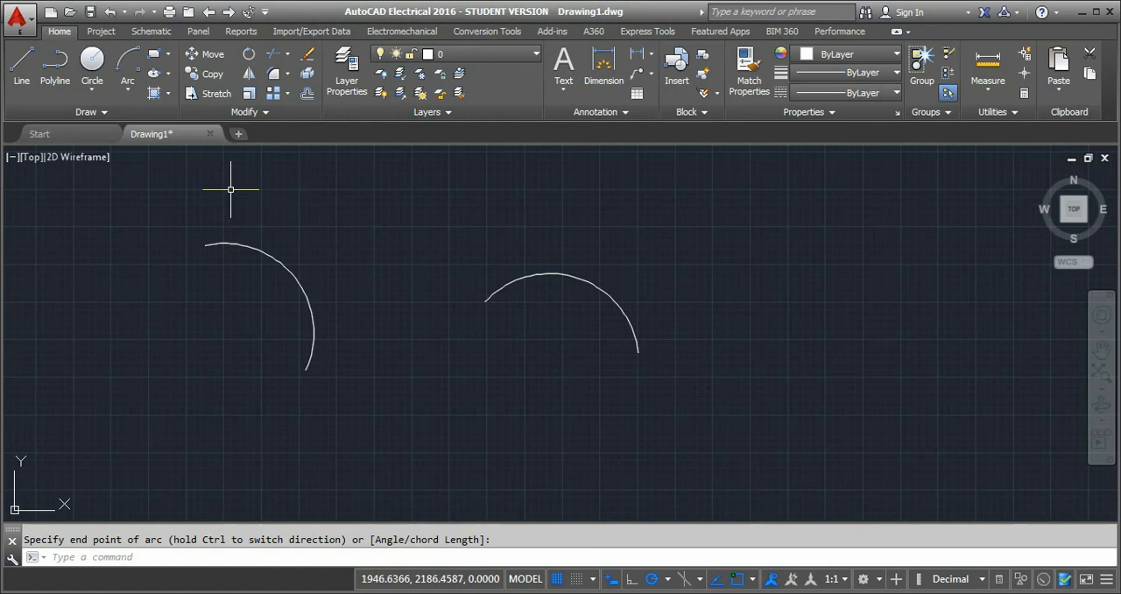
Draw a Start, Center, Angle arc to the right of the three-point arc, centered at about 5561, 1253, with a 40° included angle.
{"action": "left_click", "coordinate": [132, 86]}
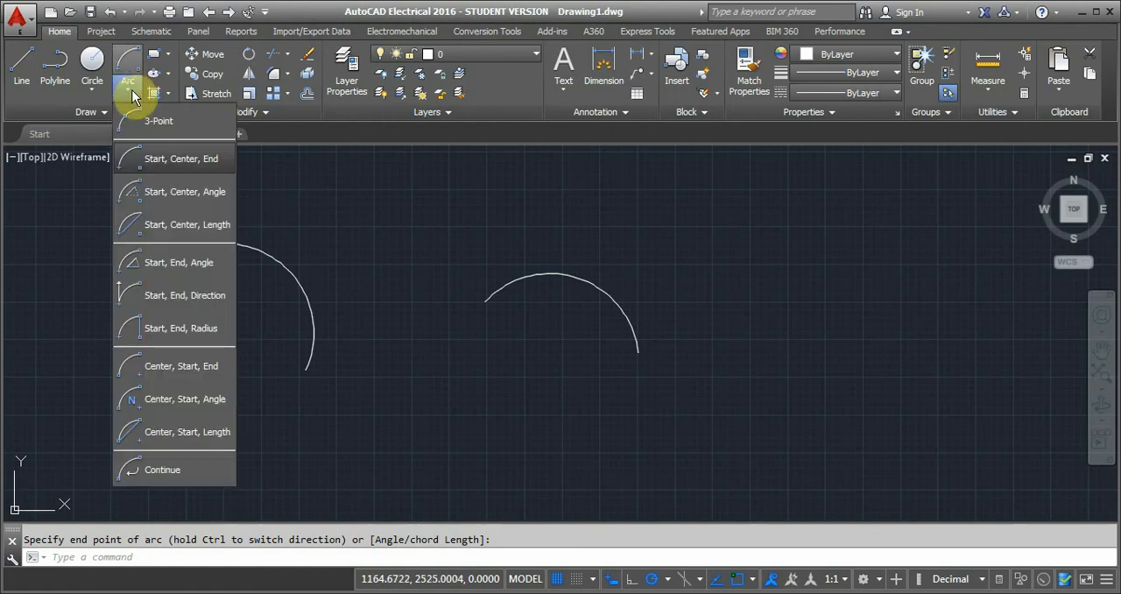
{"action": "left_click", "coordinate": [160, 208]}
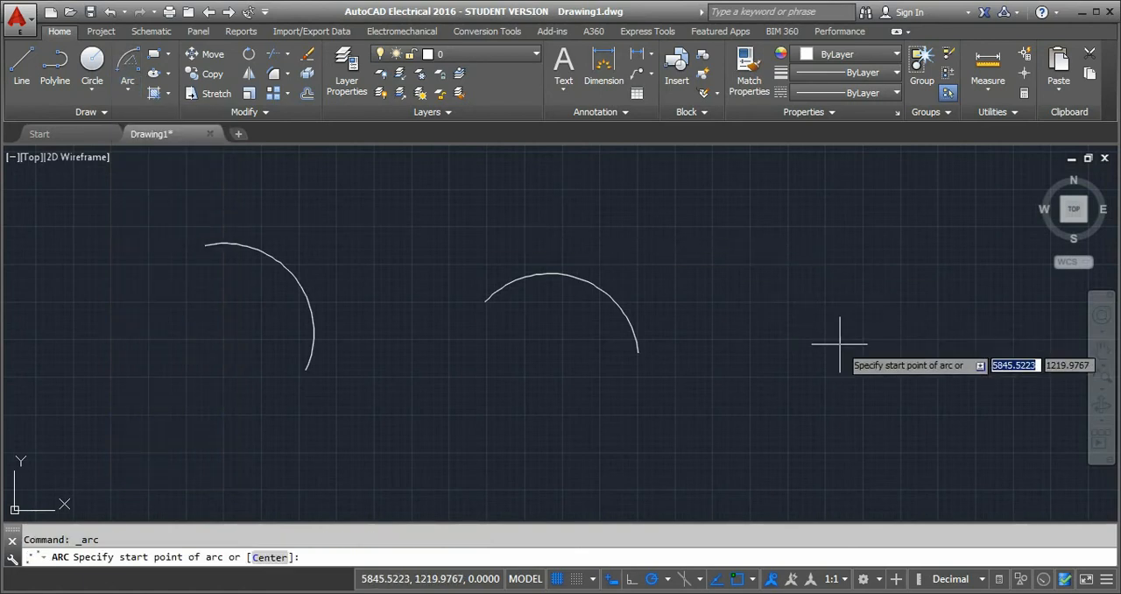
{"action": "left_click", "coordinate": [865, 329]}
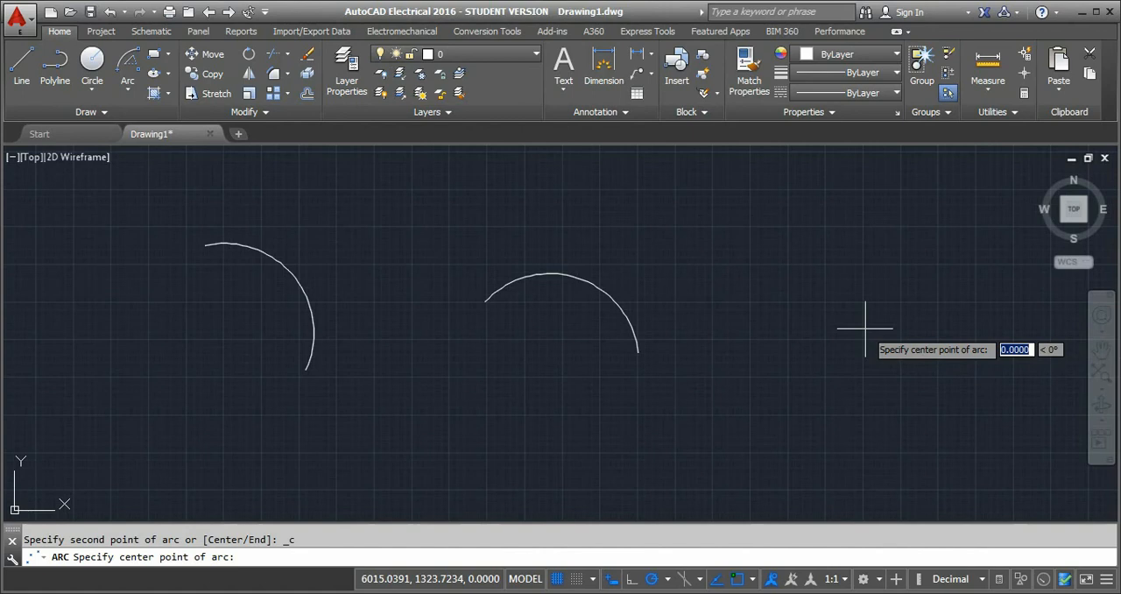
{"action": "left_click", "coordinate": [797, 339]}
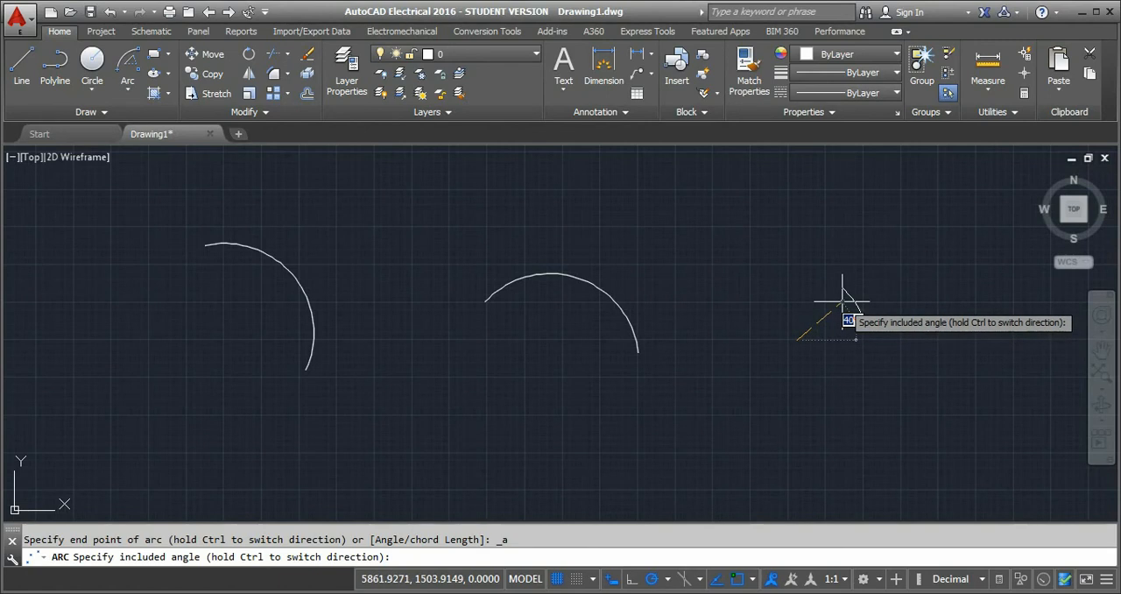
{"action": "left_click", "coordinate": [842, 303]}
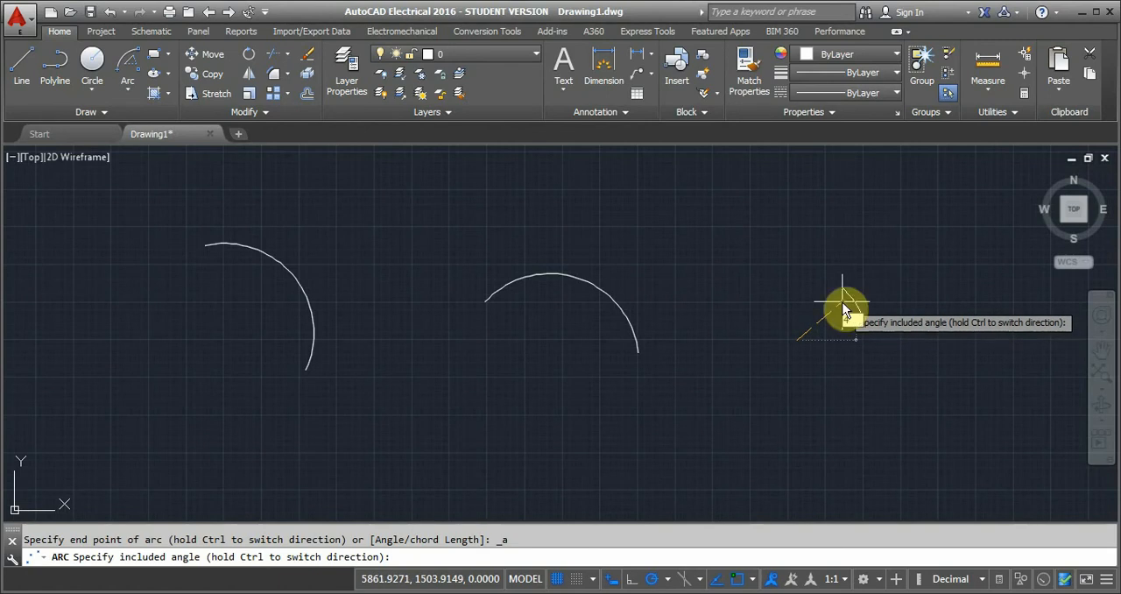
{"action": "type", "text": "40"}
{"action": "key", "text": "Return"}
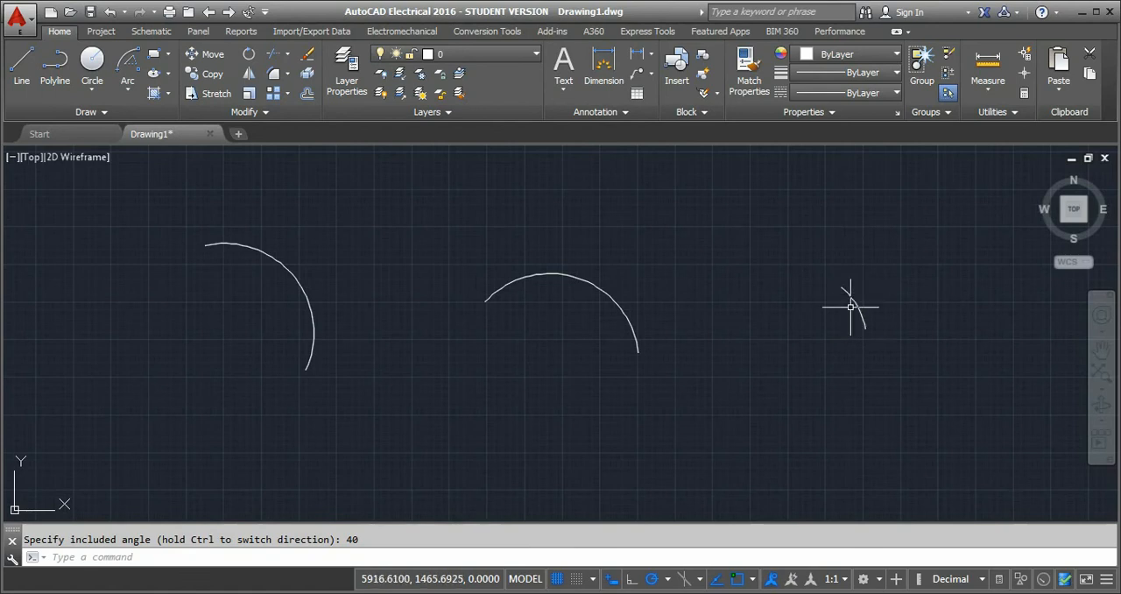
Draw a Start, Center, Length arc below the three-point arc, starting at about 4883, 548, with a chord length of 200.
{"action": "left_click", "coordinate": [130, 84]}
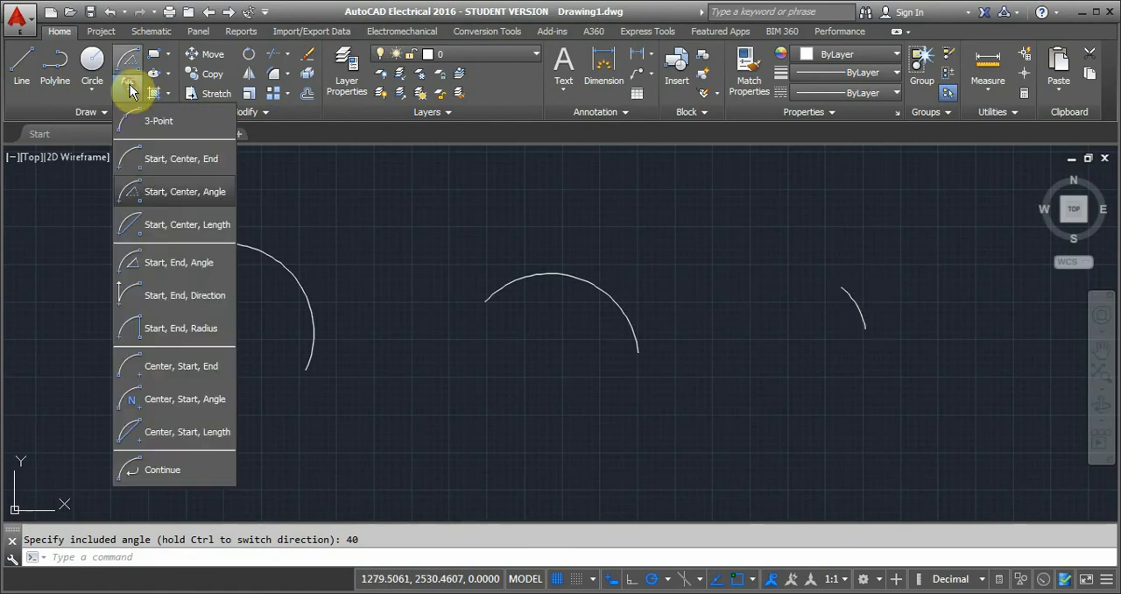
{"action": "left_click", "coordinate": [185, 225]}
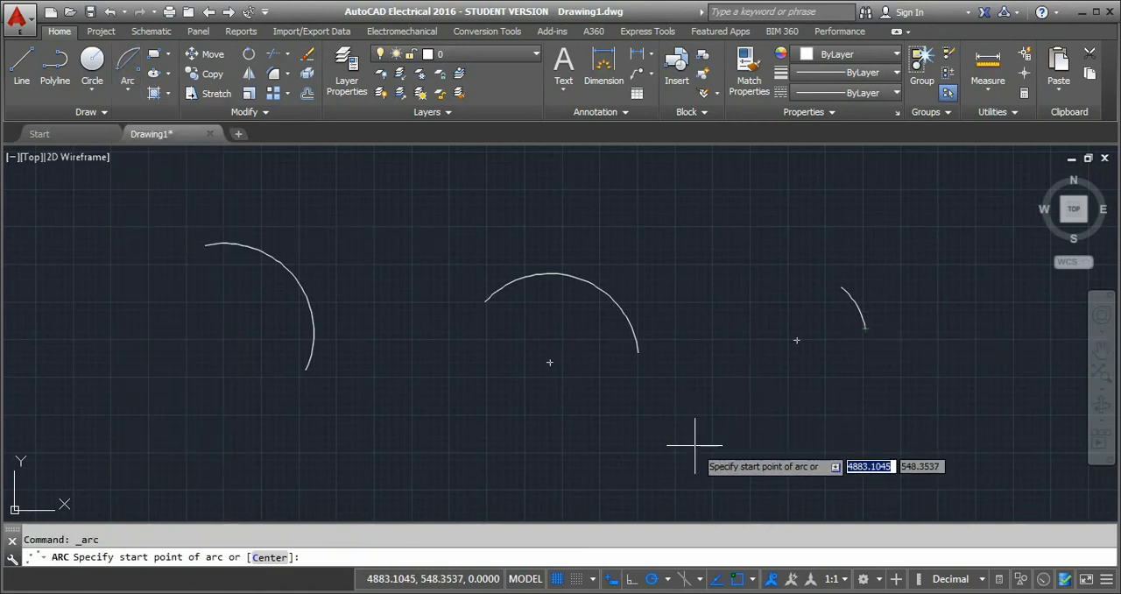
{"action": "left_click", "coordinate": [694, 444]}
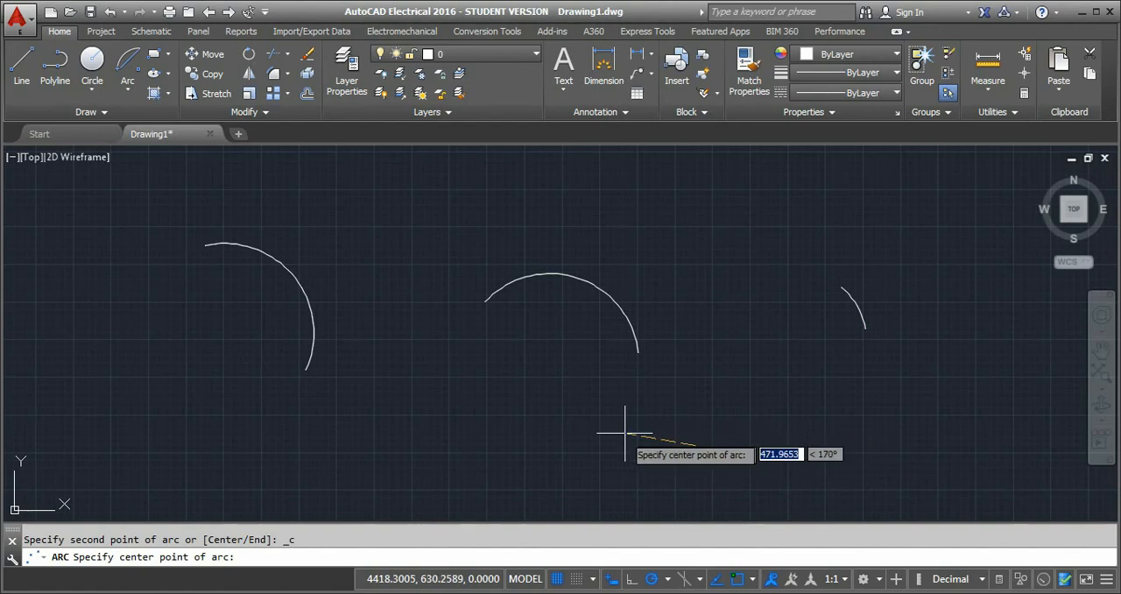
{"action": "left_click", "coordinate": [608, 452]}
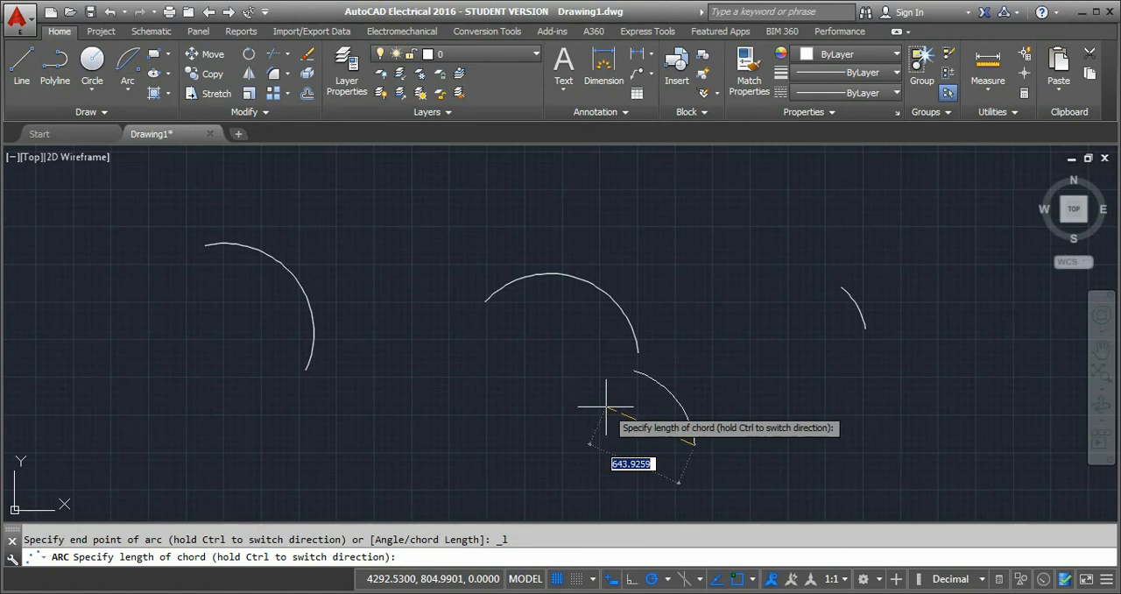
{"action": "type", "text": "200"}
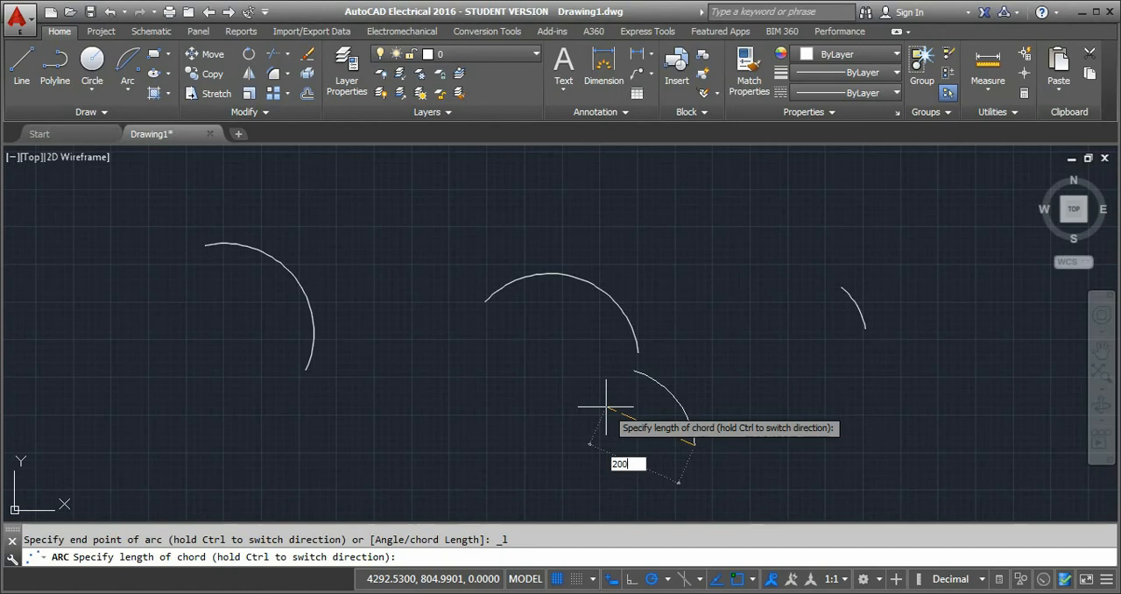
{"action": "key", "text": "Return"}
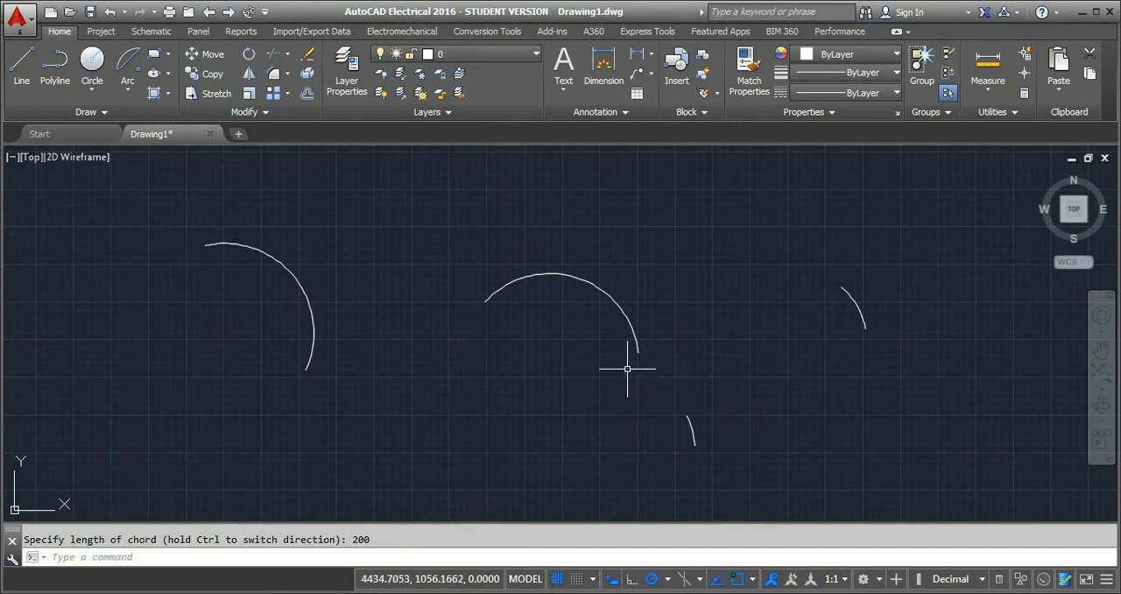
Draw a Start, End, Angle arc from about 3292, 679 to about 2887, 1012 with a 135° included angle.
{"action": "left_click", "coordinate": [128, 94]}
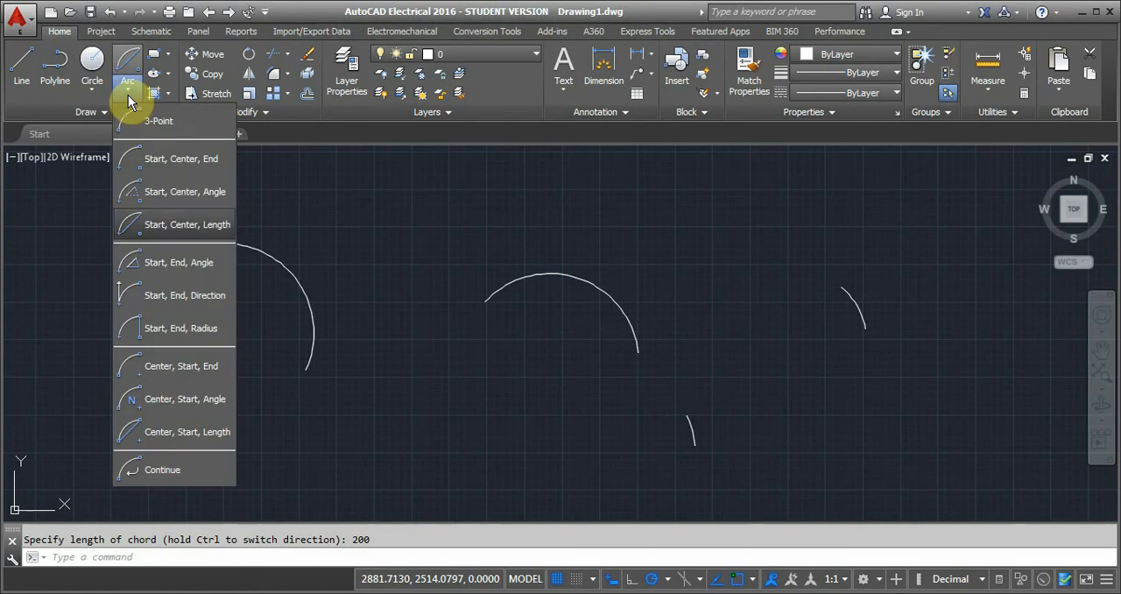
{"action": "left_click", "coordinate": [151, 270]}
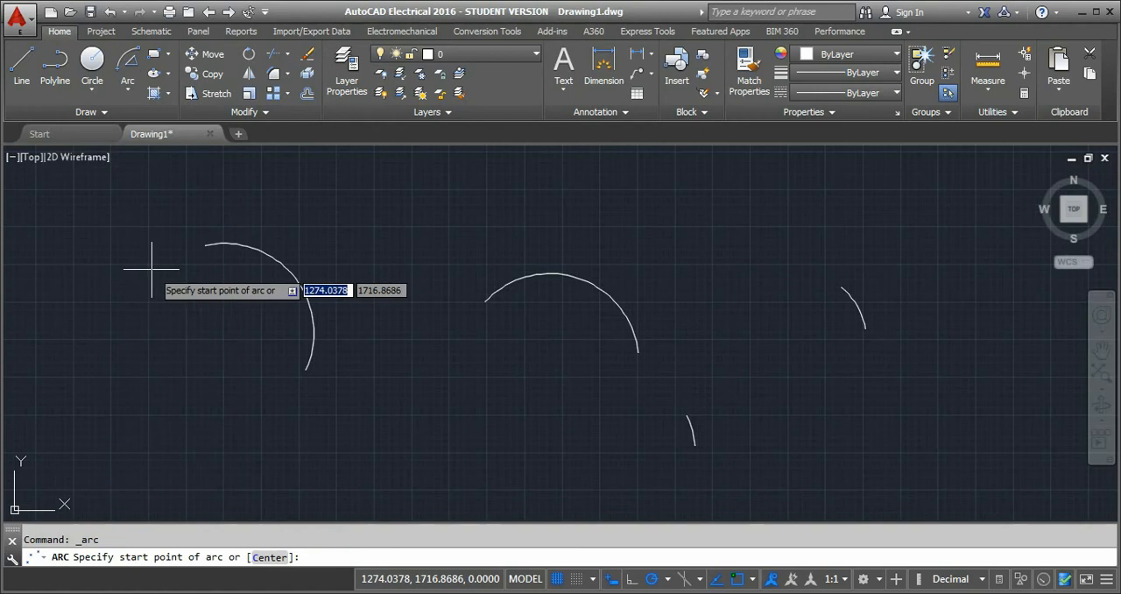
{"action": "left_click", "coordinate": [454, 425]}
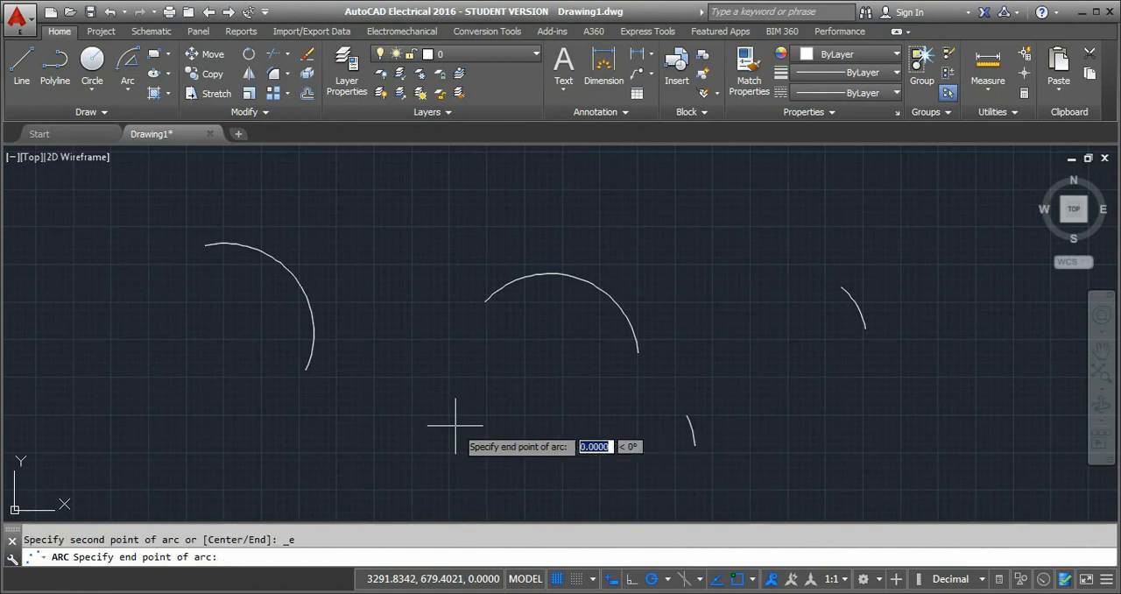
{"action": "left_click", "coordinate": [393, 374]}
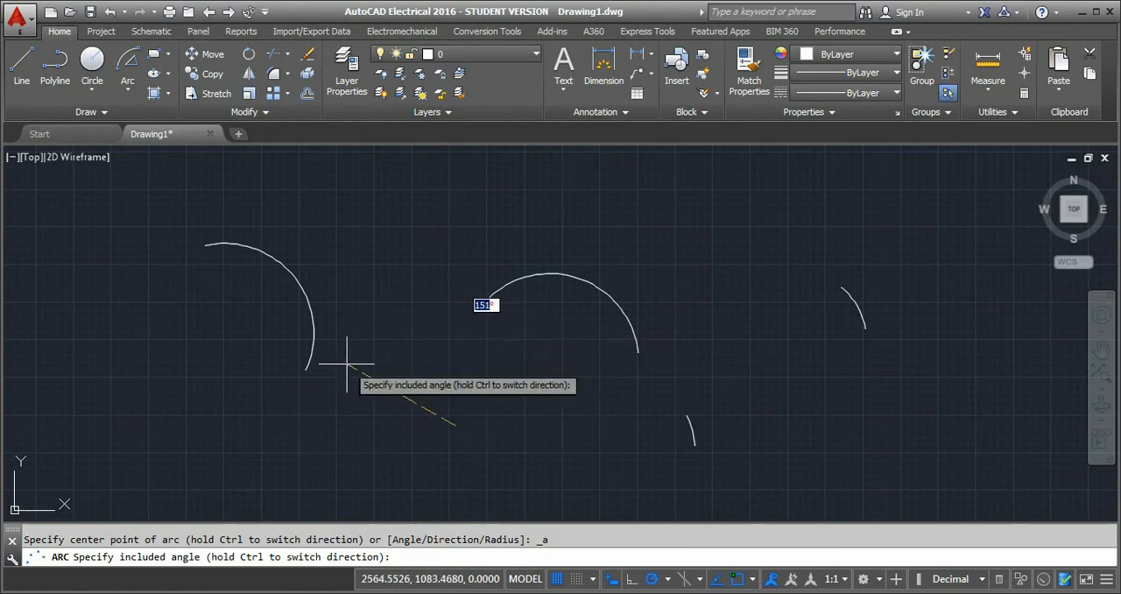
{"action": "type", "text": "13"}
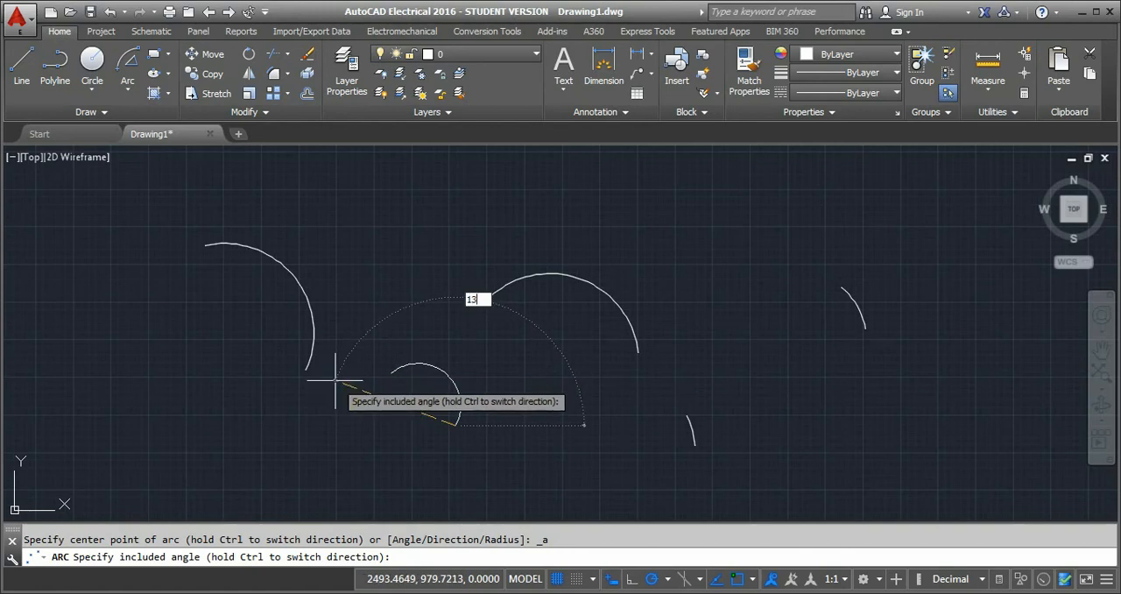
{"action": "type", "text": "5"}
{"action": "key", "text": "Return"}
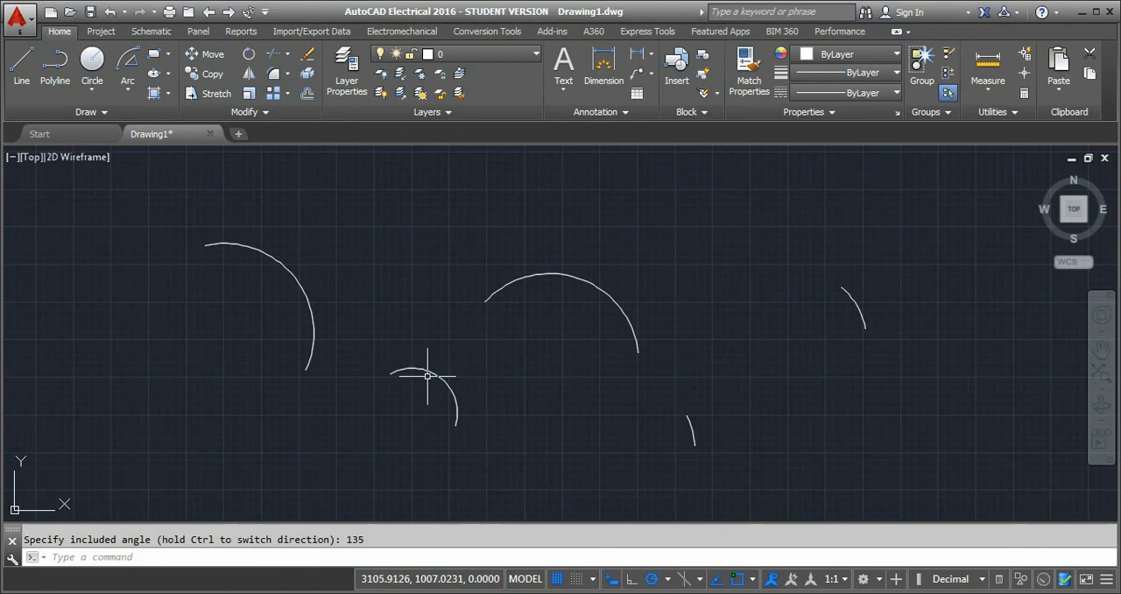
Draw a Start, End, Direction arc below the 40° arc, starting at about 6119, 701, with a 45° tangent direction.
{"action": "left_click", "coordinate": [129, 91]}
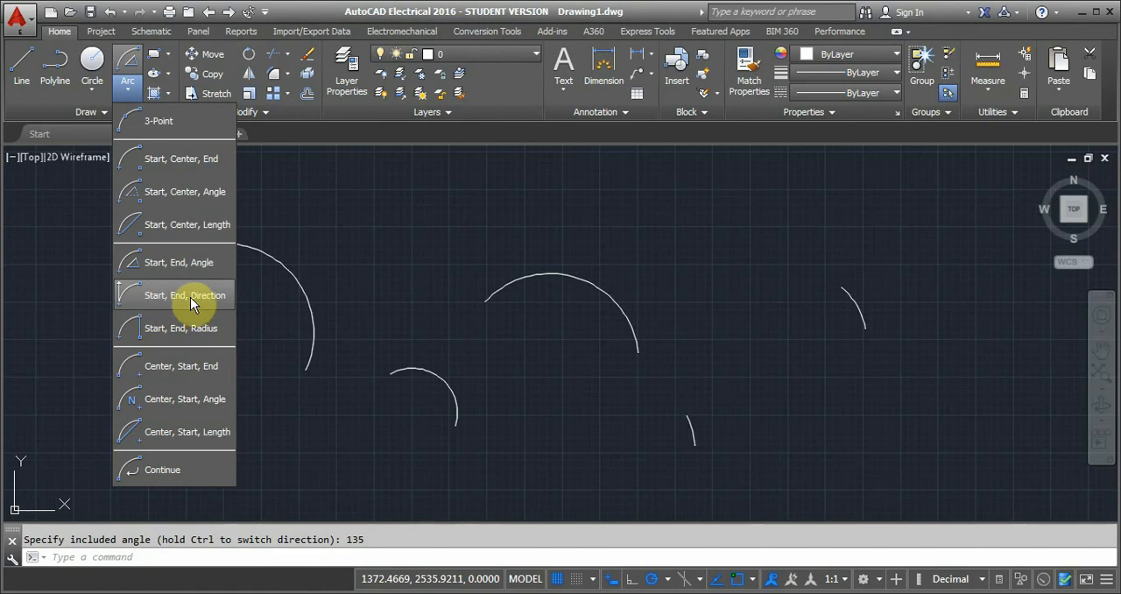
{"action": "left_click", "coordinate": [164, 295]}
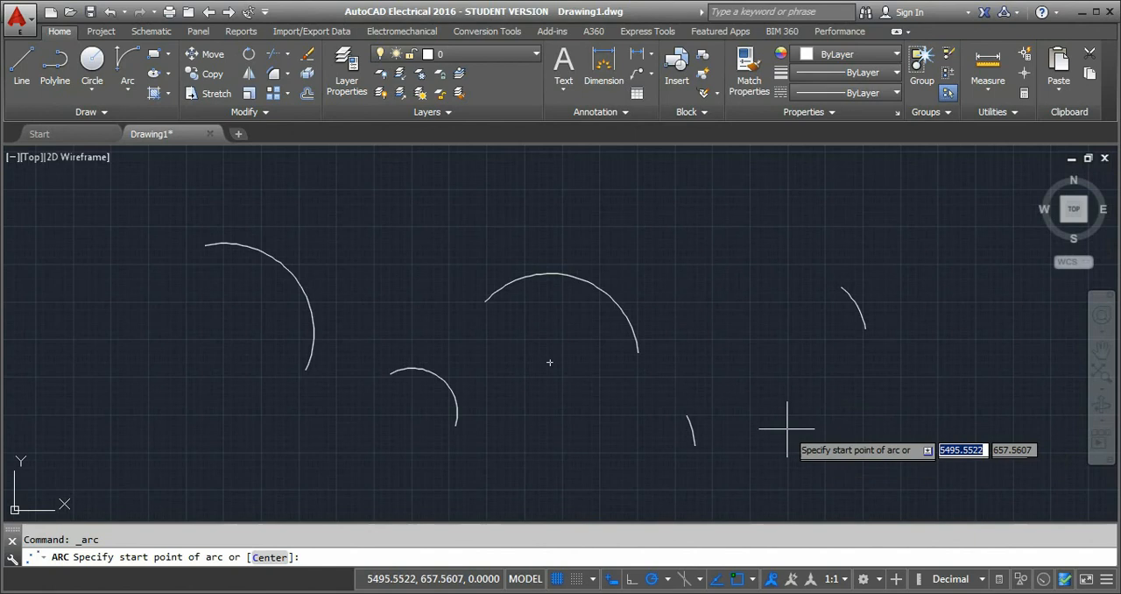
{"action": "left_click", "coordinate": [880, 422]}
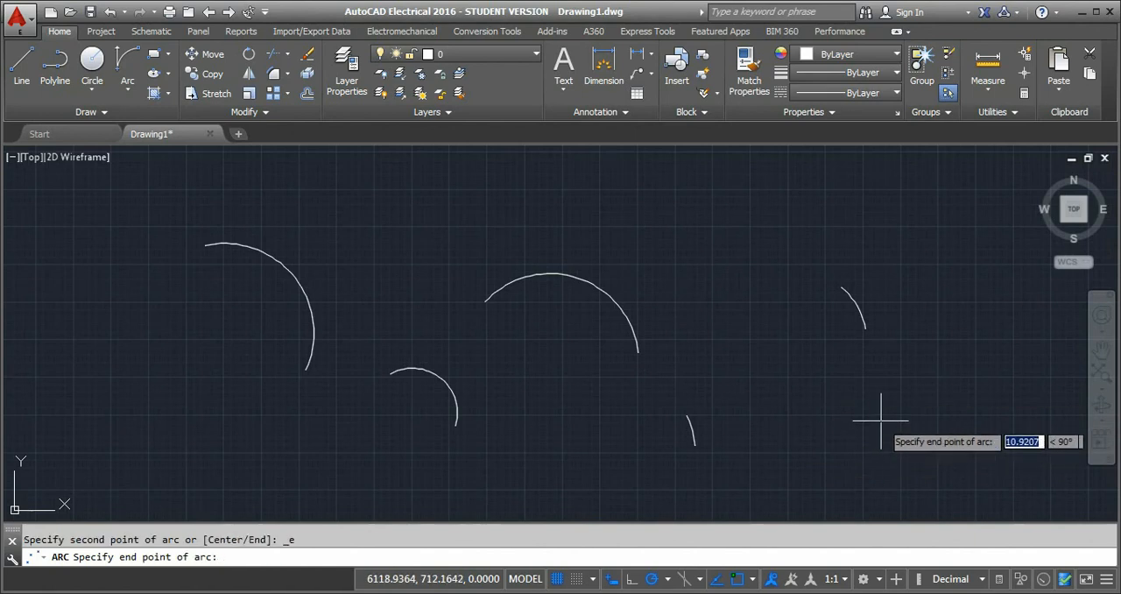
{"action": "left_click", "coordinate": [794, 375]}
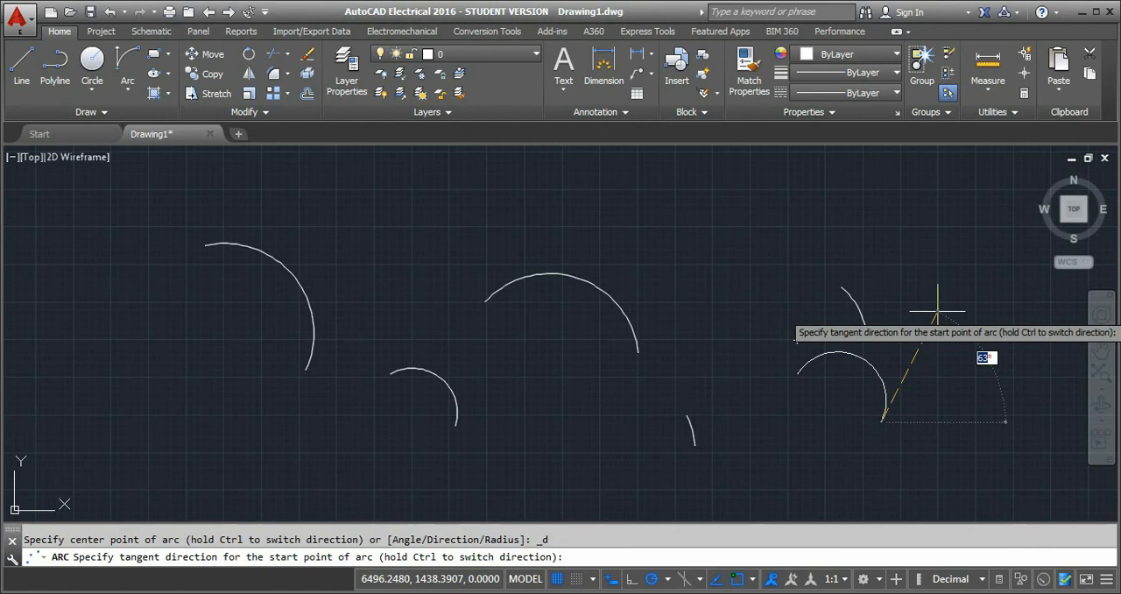
{"action": "type", "text": "45"}
{"action": "key", "text": "Return"}
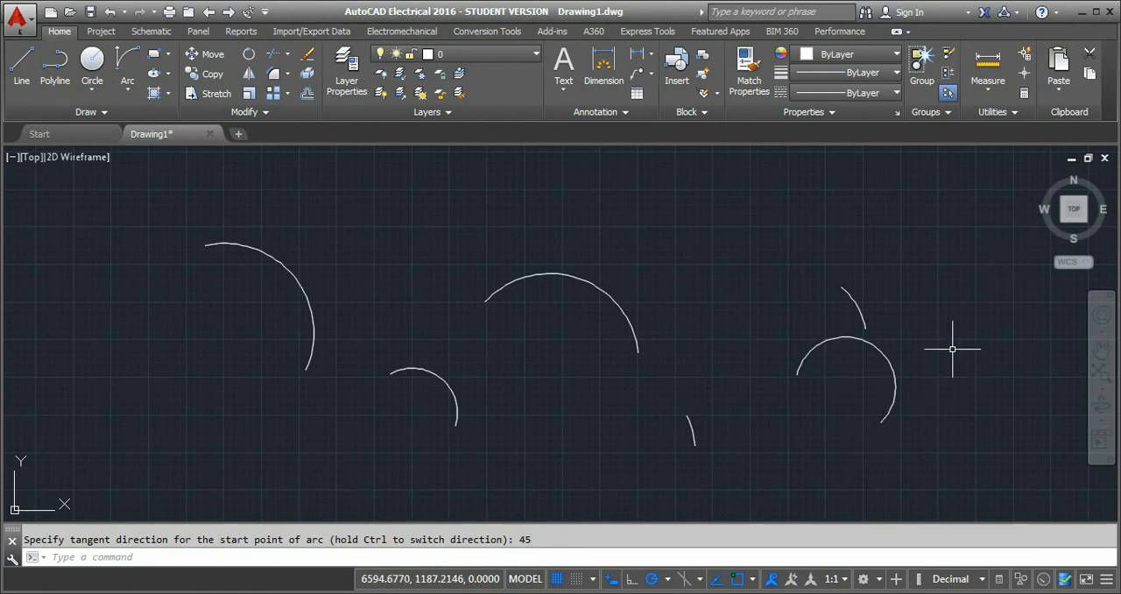
Draw a Start, End, Radius arc at the far left of the existing arcs with a radius of 200.
{"action": "left_click", "coordinate": [127, 88]}
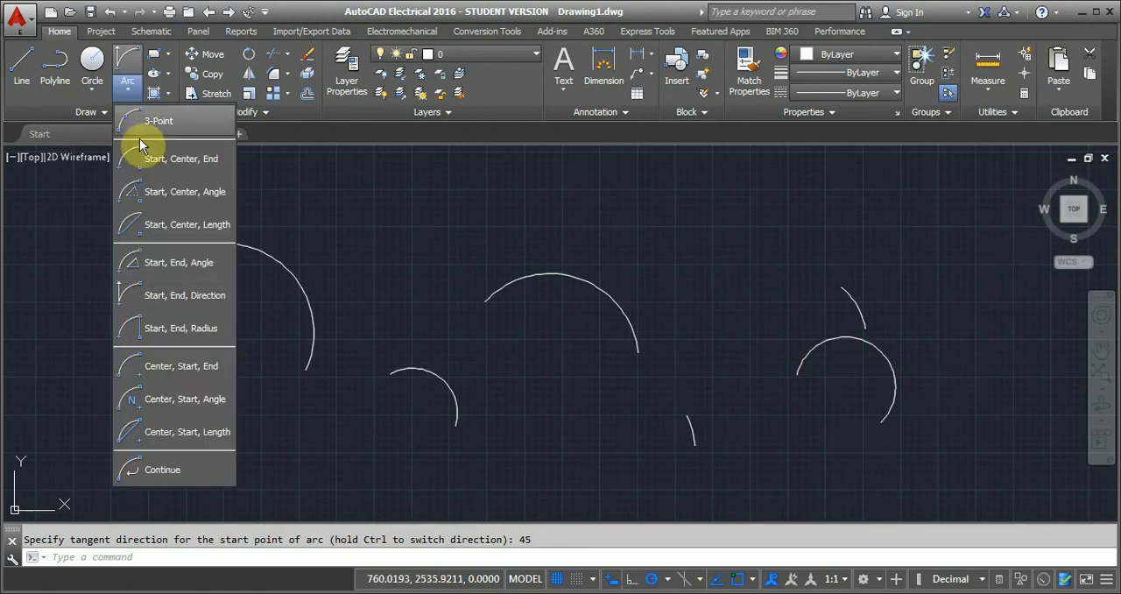
{"action": "left_click", "coordinate": [183, 331]}
{"action": "left_click", "coordinate": [129, 91]}
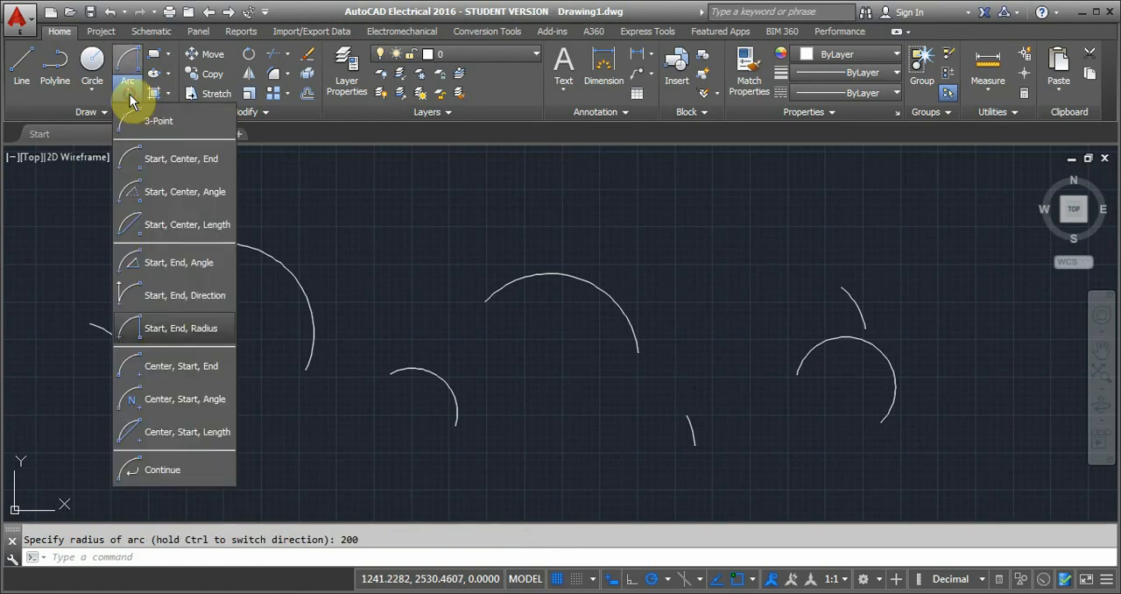
Draw a Start, End, Radius arc from about 1892, 385 to about 1591, 805 with a picked radius of about 317.
{"action": "left_click", "coordinate": [177, 330]}
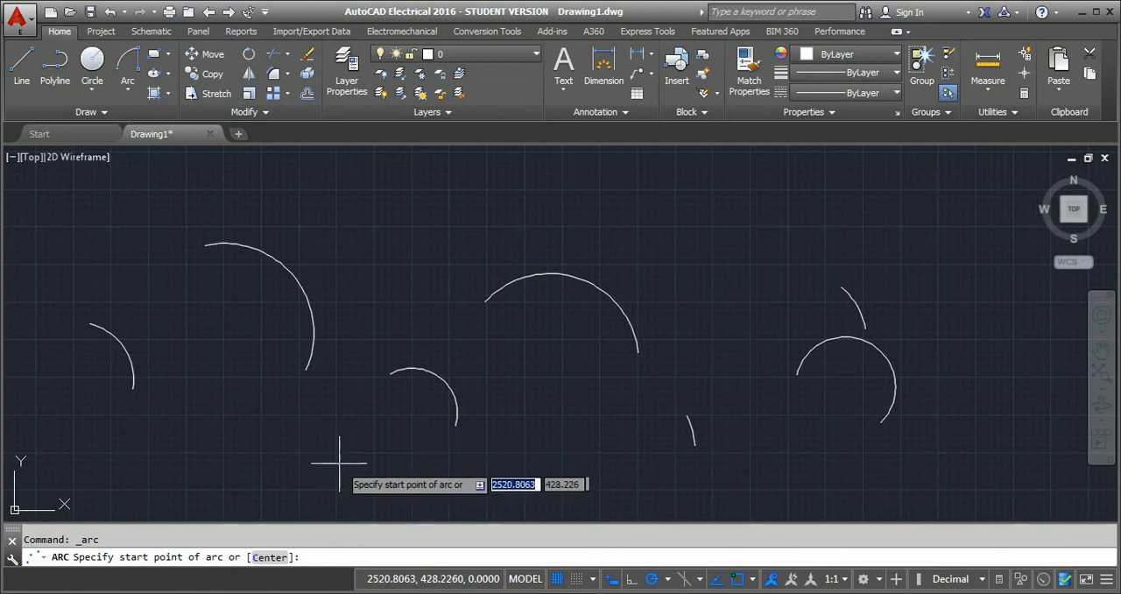
{"action": "left_click", "coordinate": [244, 469]}
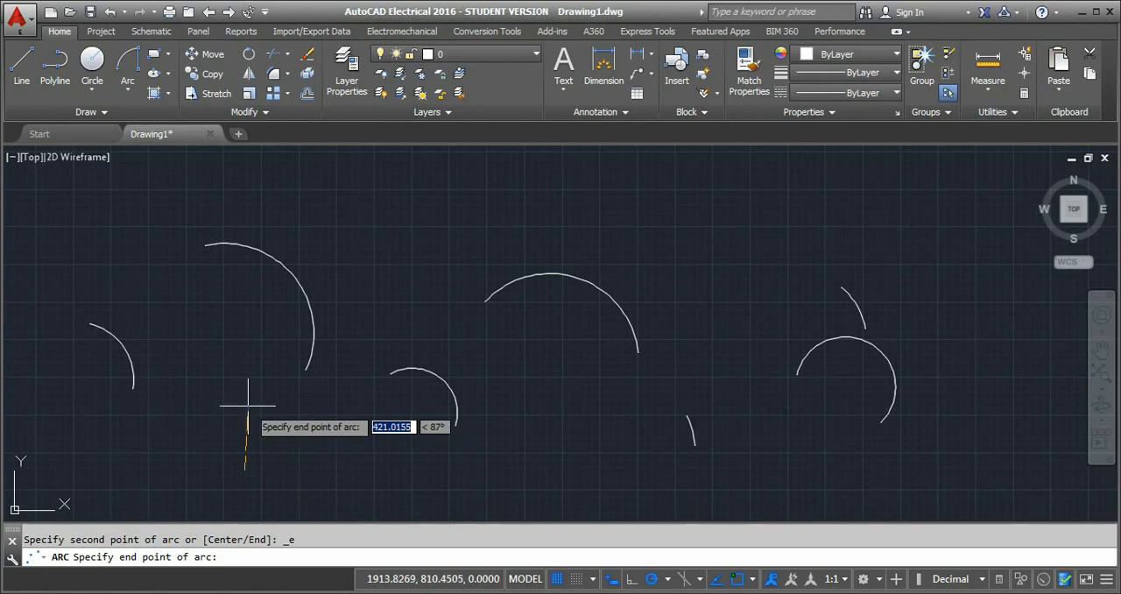
{"action": "left_click", "coordinate": [199, 407]}
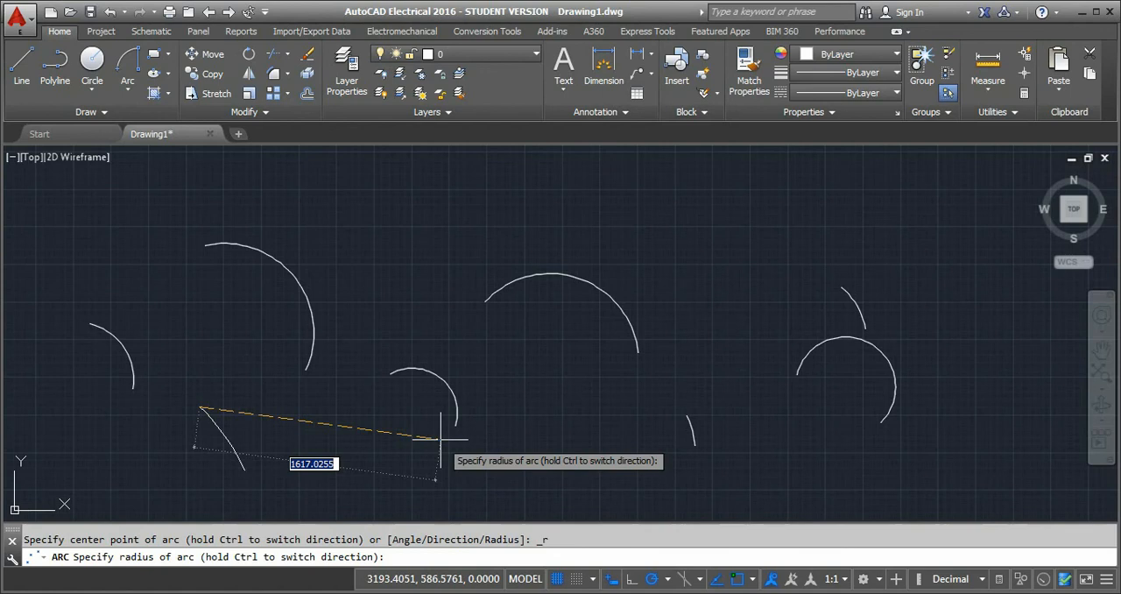
{"action": "left_click", "coordinate": [199, 455]}
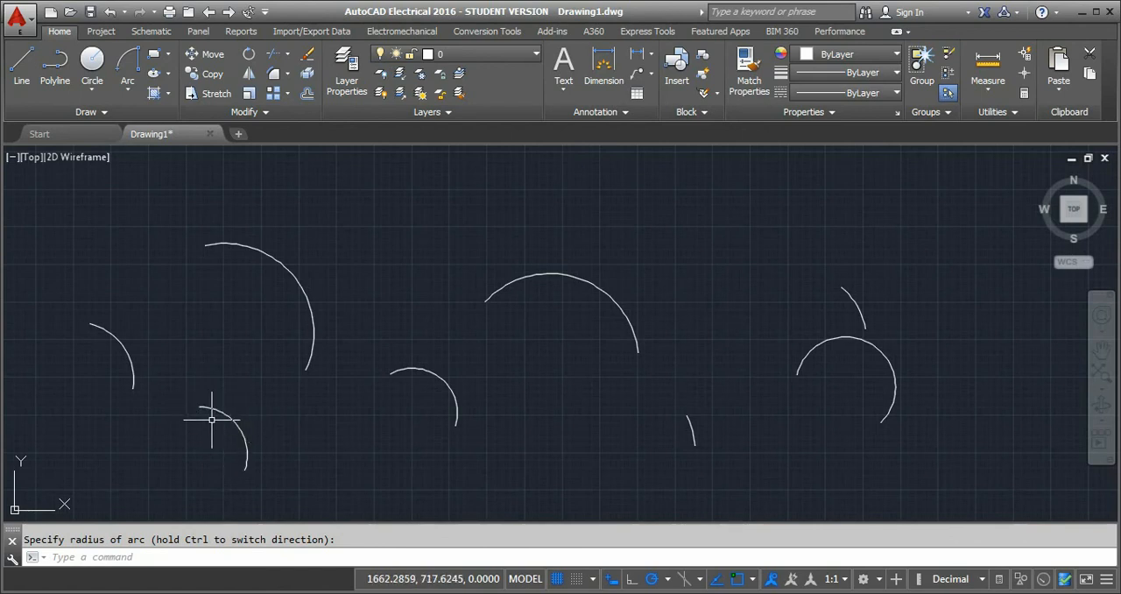
Draw a Center, Start, End arc centered on the large middle arc's center, from about 4960, 1700 to an end direction of about 57°.
{"action": "left_click", "coordinate": [130, 83]}
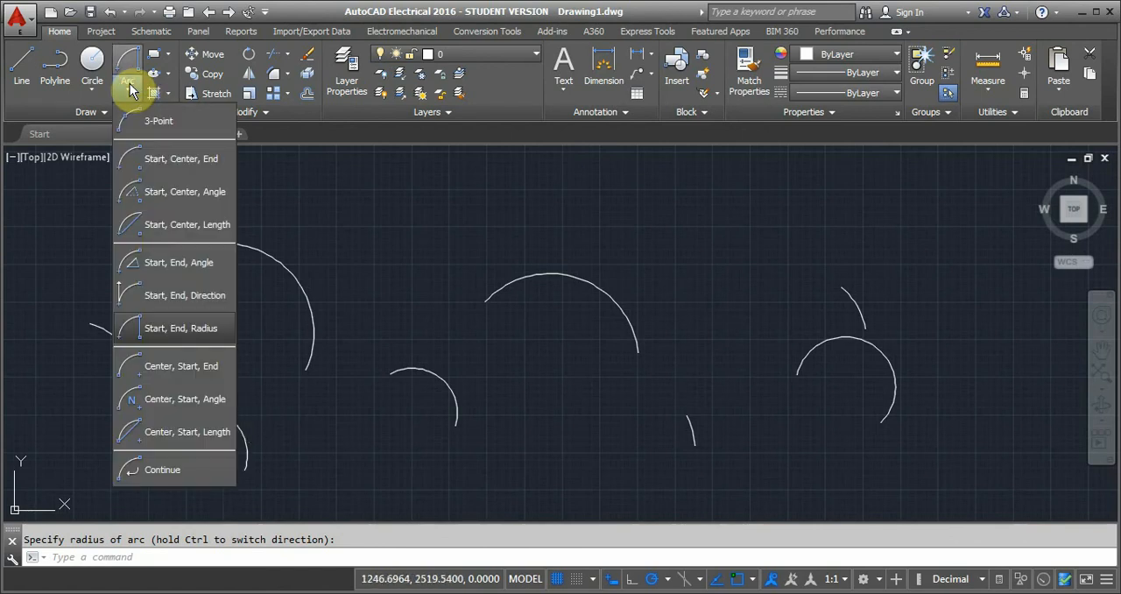
{"action": "left_click", "coordinate": [166, 374]}
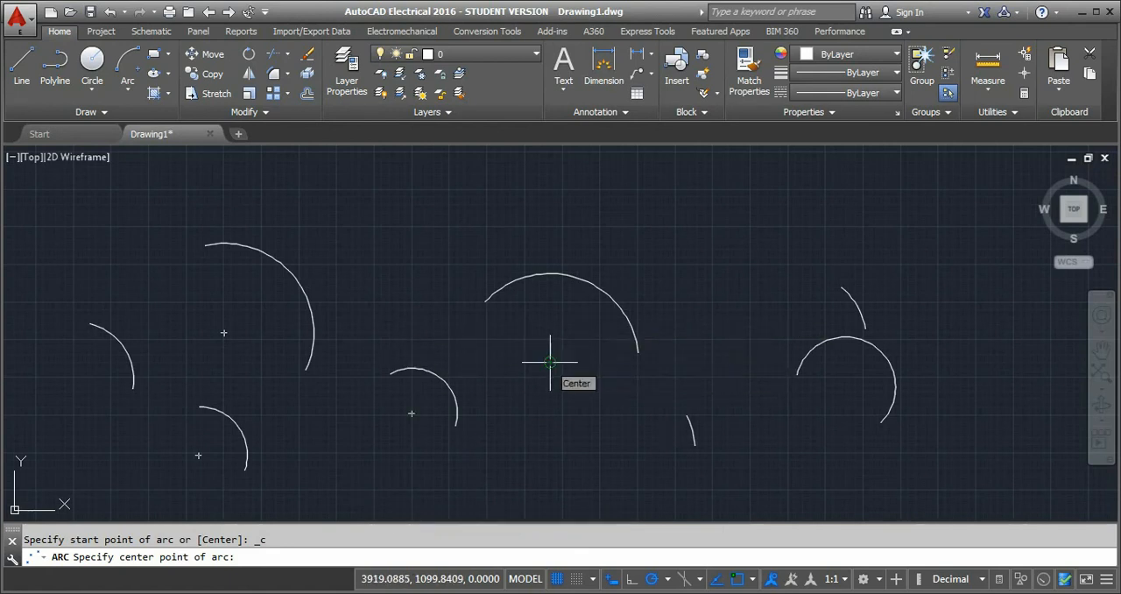
{"action": "left_click", "coordinate": [550, 361]}
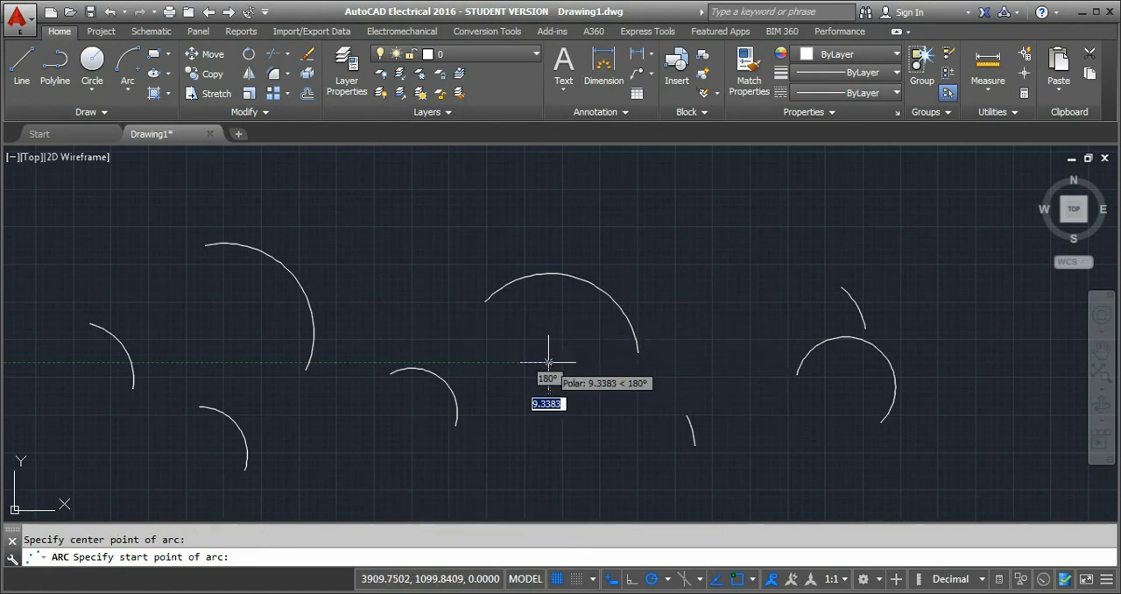
{"action": "left_click", "coordinate": [705, 272]}
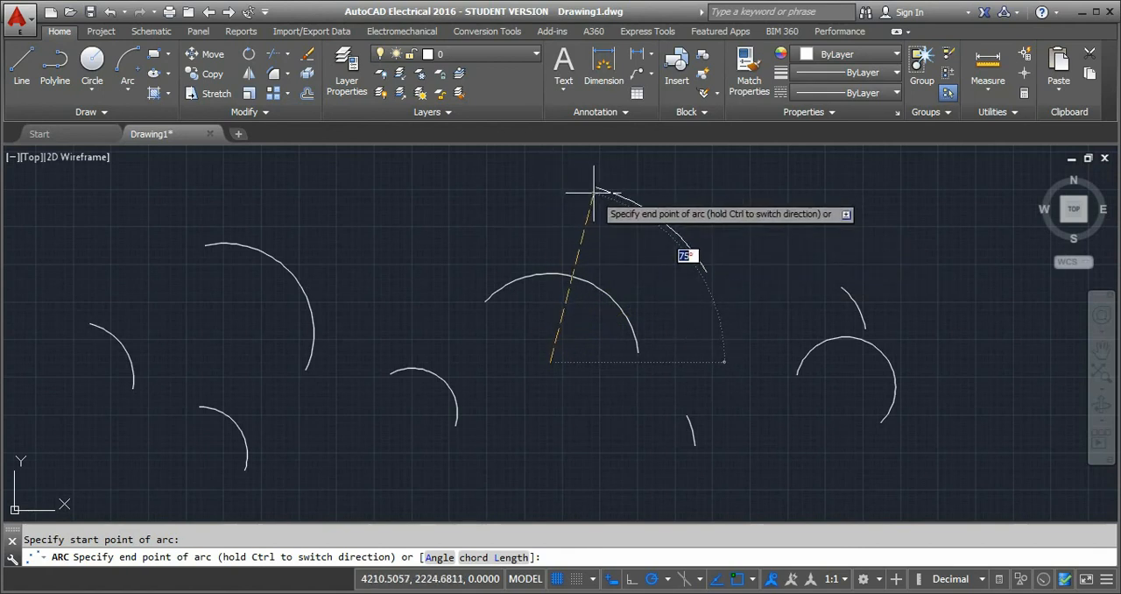
{"action": "left_click", "coordinate": [650, 206]}
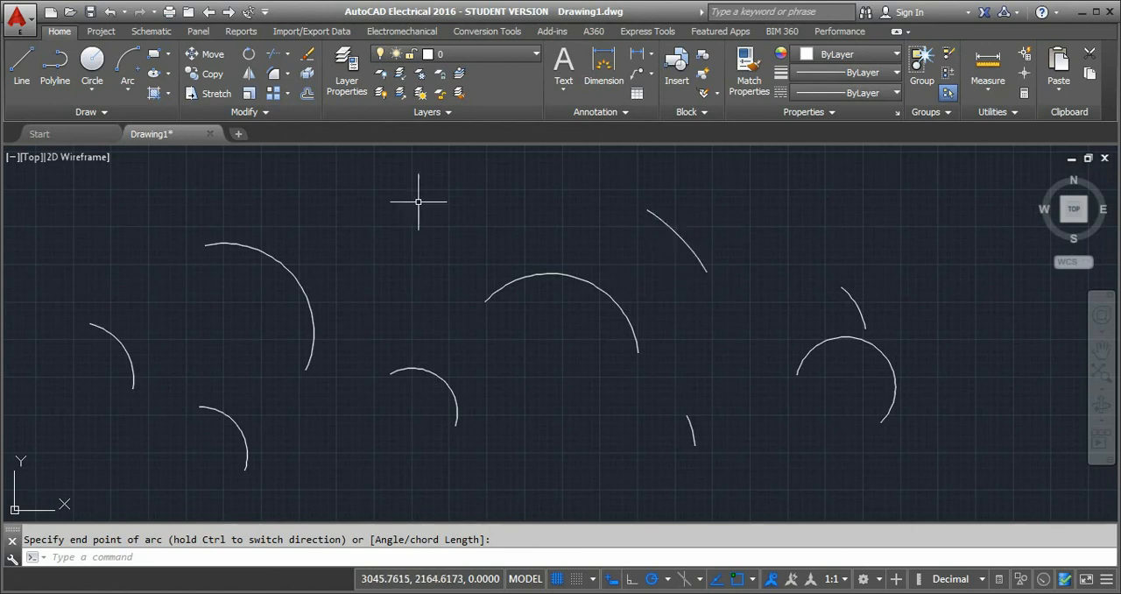
Draw a Center, Start, Angle arc above the 40° arc, starting at about 5944, 1870, with a radius of about 664 and 30° included angle.
{"action": "left_click", "coordinate": [127, 91]}
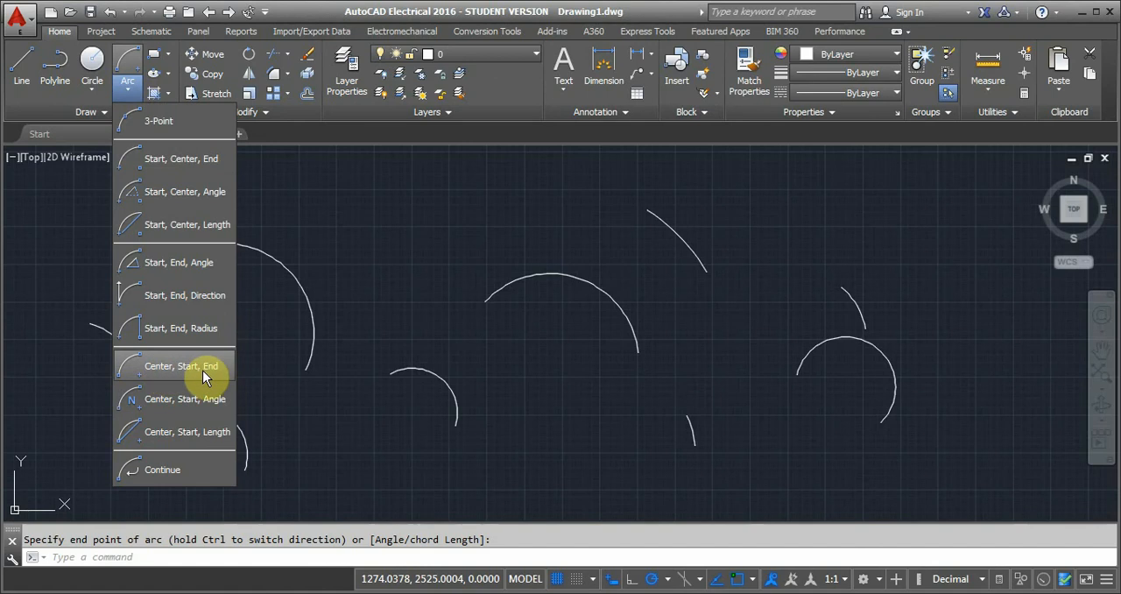
{"action": "left_click", "coordinate": [165, 401]}
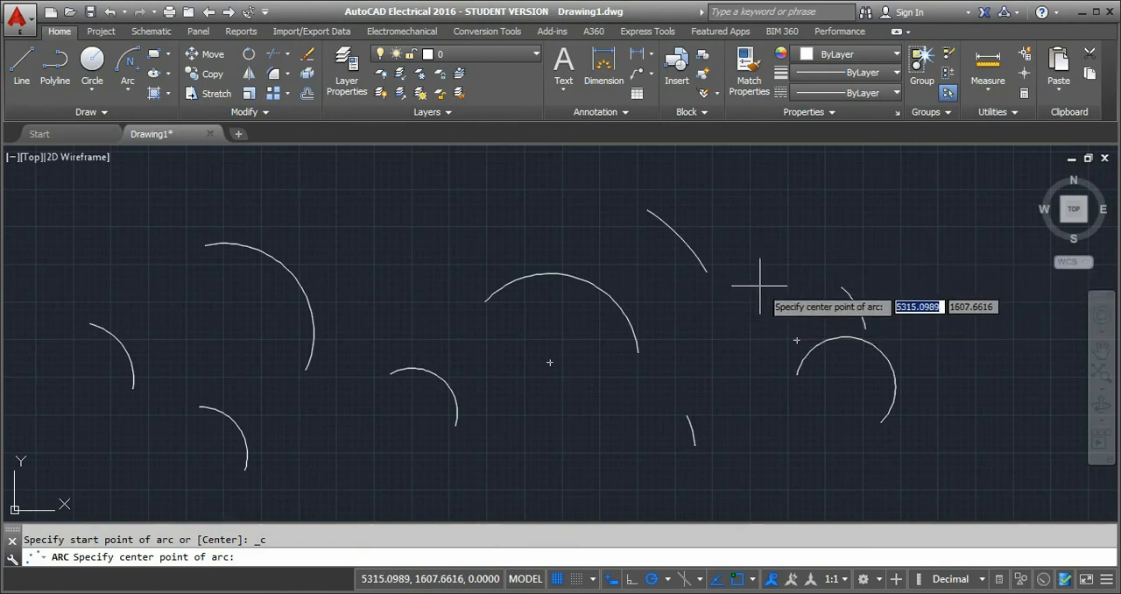
{"action": "left_click", "coordinate": [760, 281]}
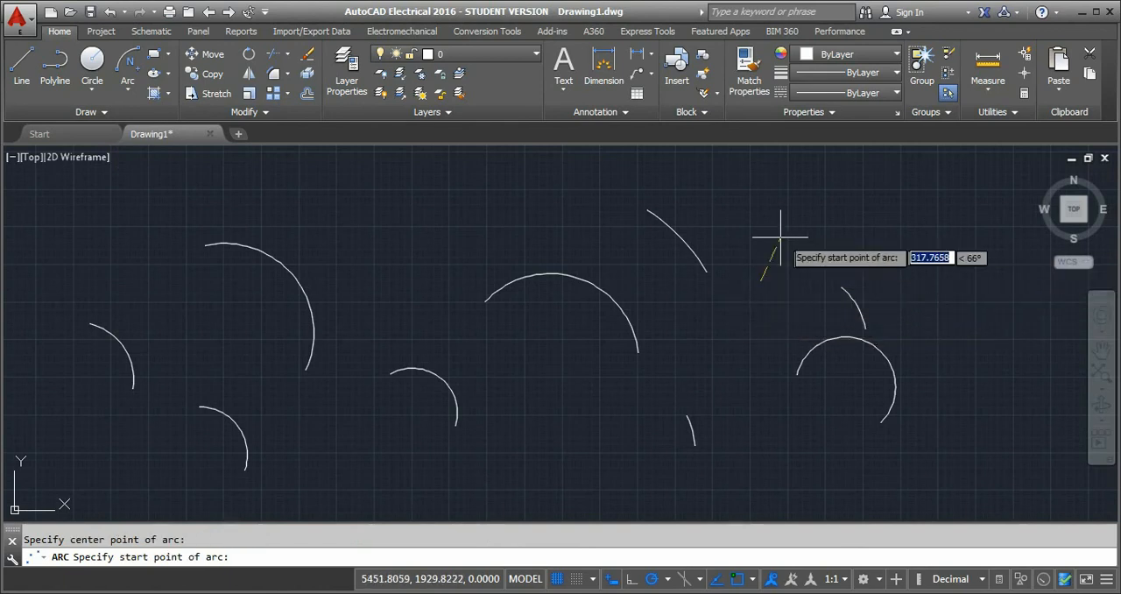
{"action": "left_click", "coordinate": [854, 247]}
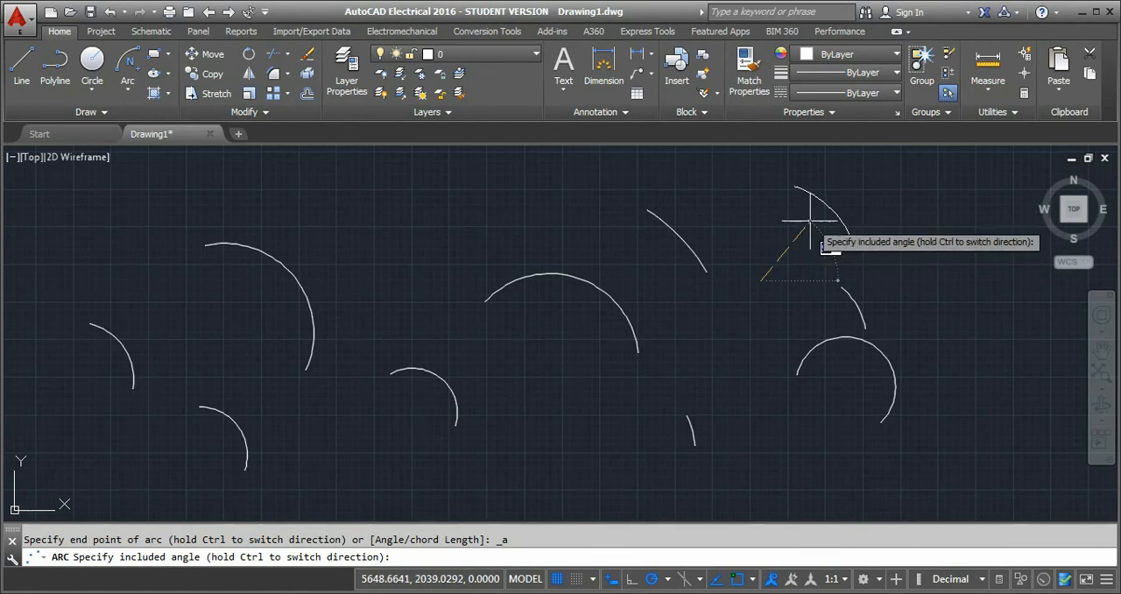
{"action": "type", "text": "30"}
{"action": "key", "text": "Return"}
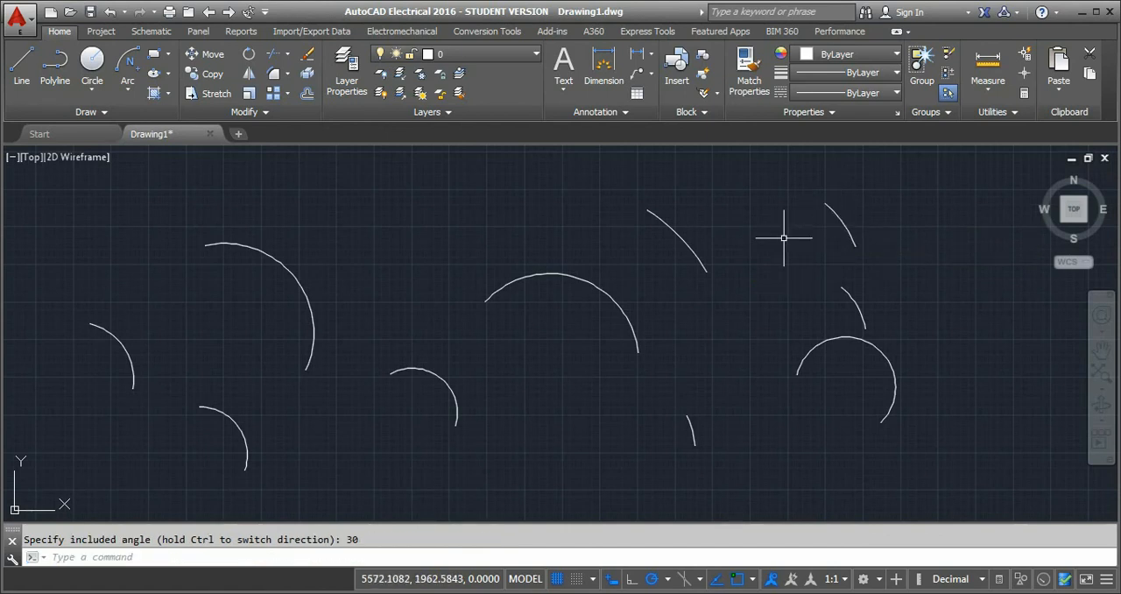
Draw a Center, Start, Length arc below the large middle arc, starting at about 4446, 865, with a radius of about 539 and chord length of 700.
{"action": "left_click", "coordinate": [132, 91]}
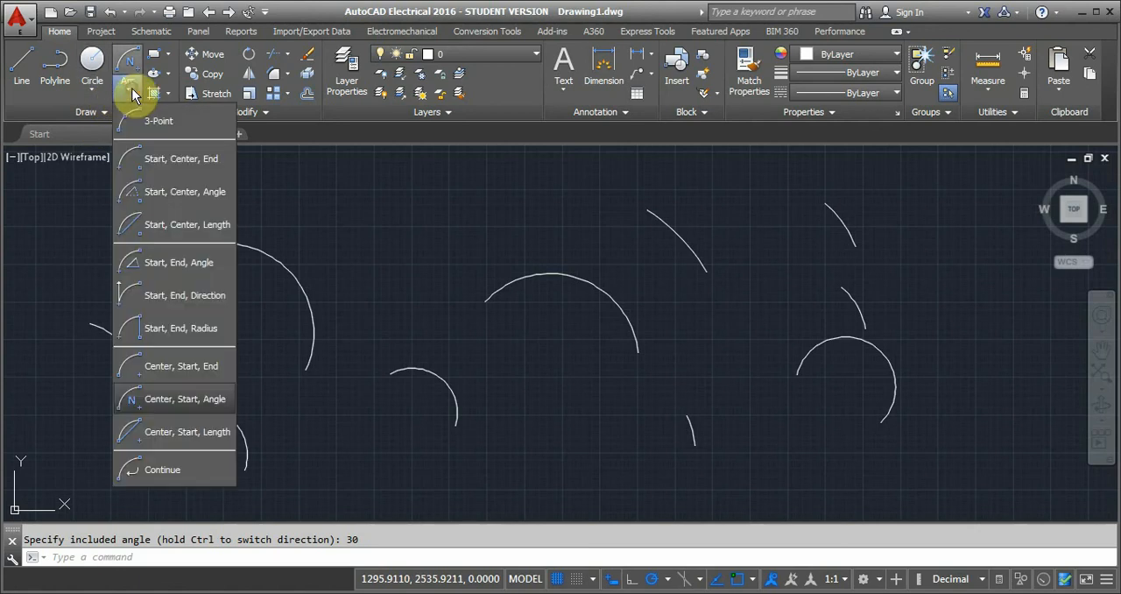
{"action": "left_click", "coordinate": [161, 428]}
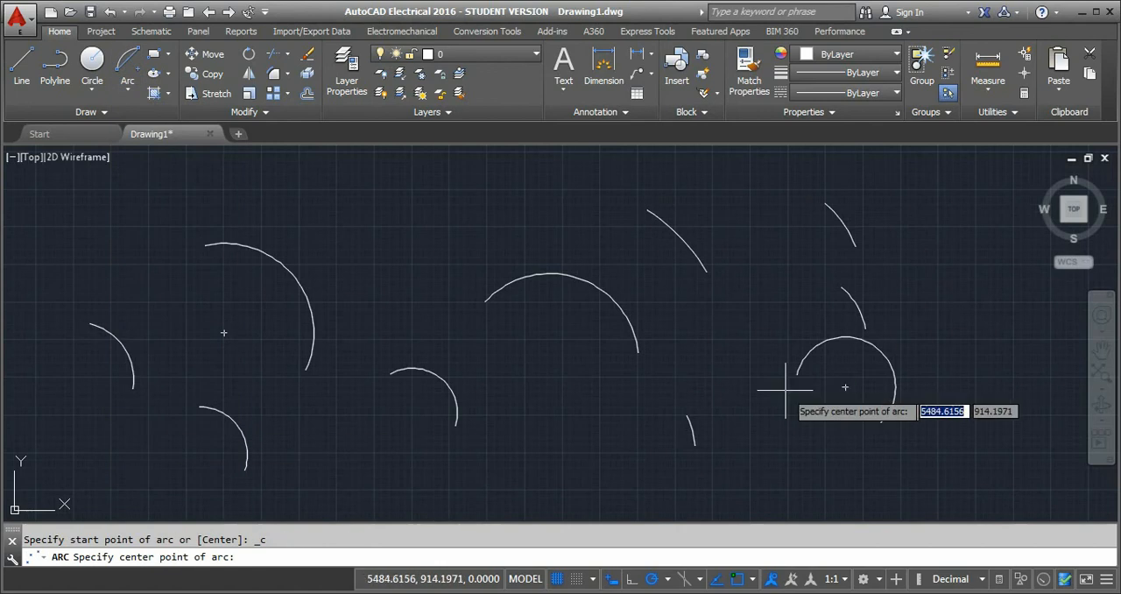
{"action": "left_click", "coordinate": [559, 438]}
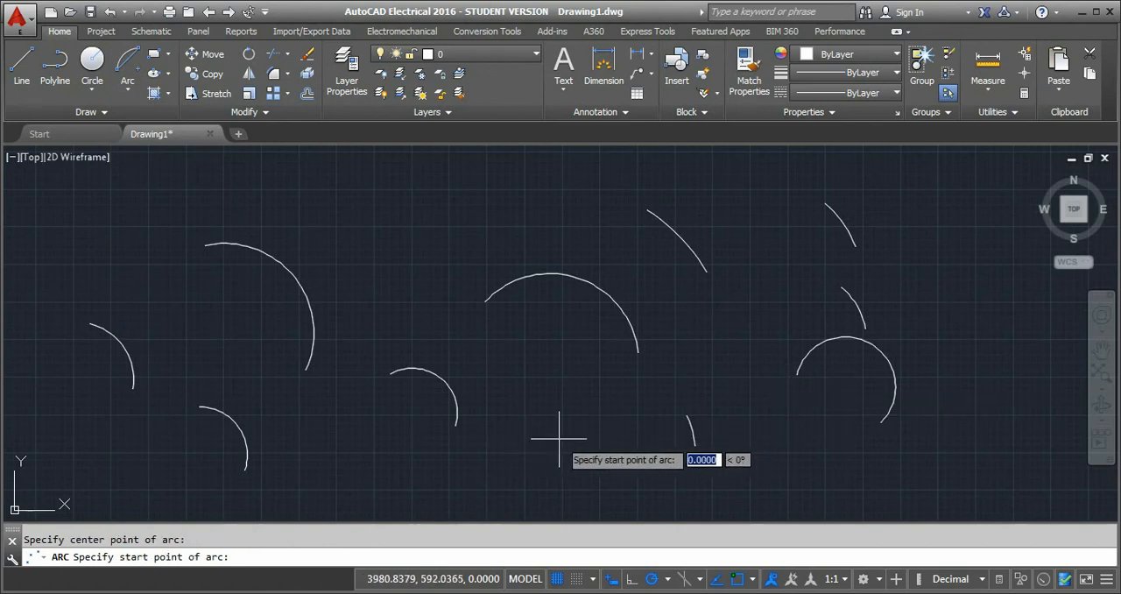
{"action": "left_click", "coordinate": [628, 398]}
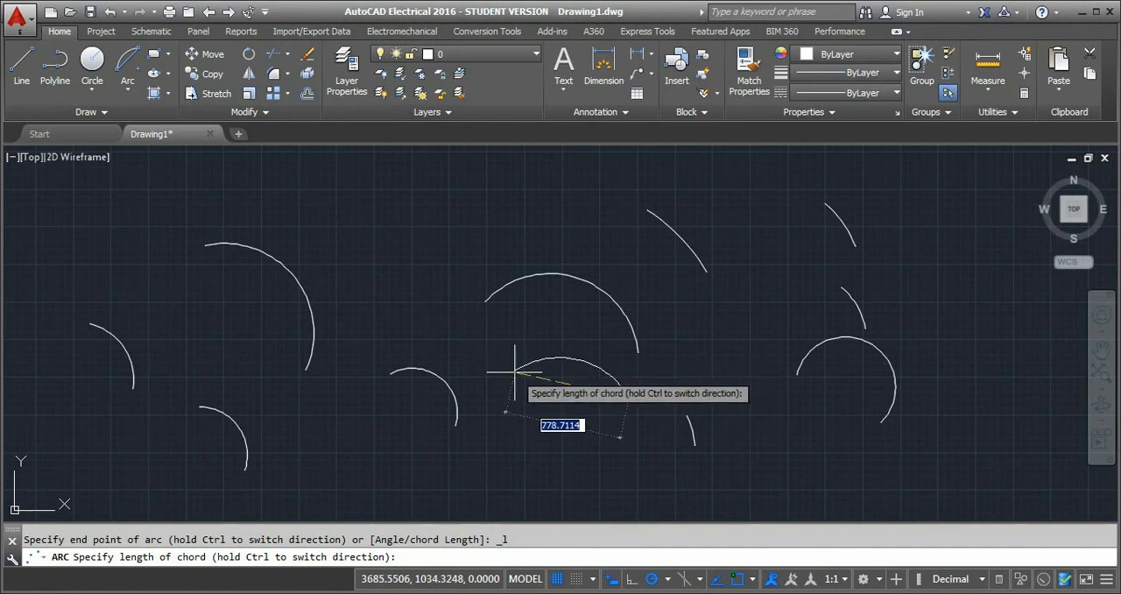
{"action": "type", "text": "700"}
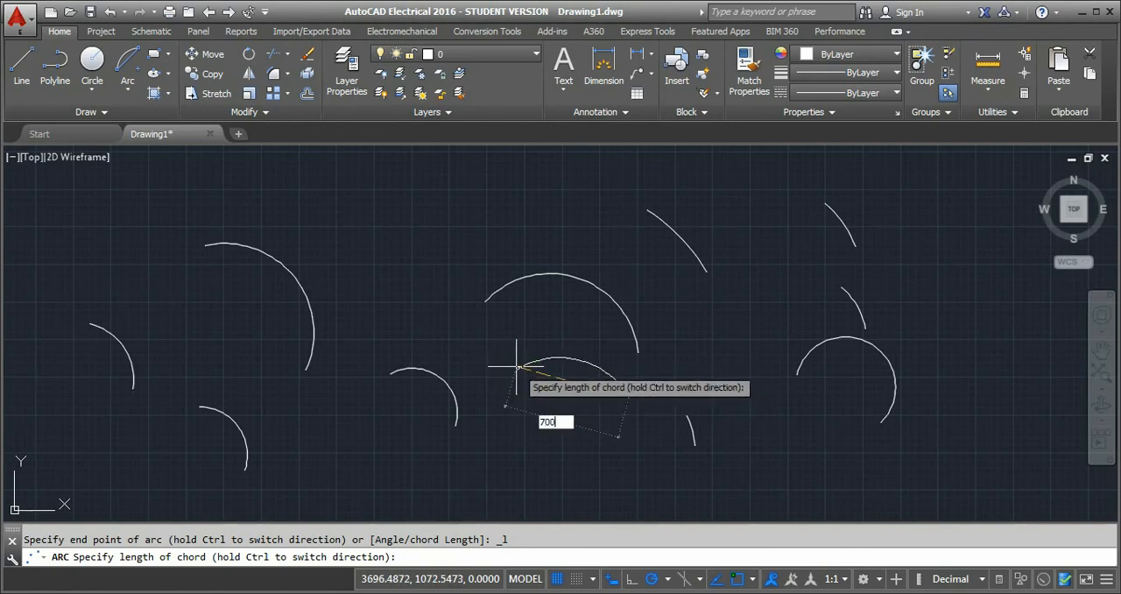
{"action": "key", "text": "Return"}
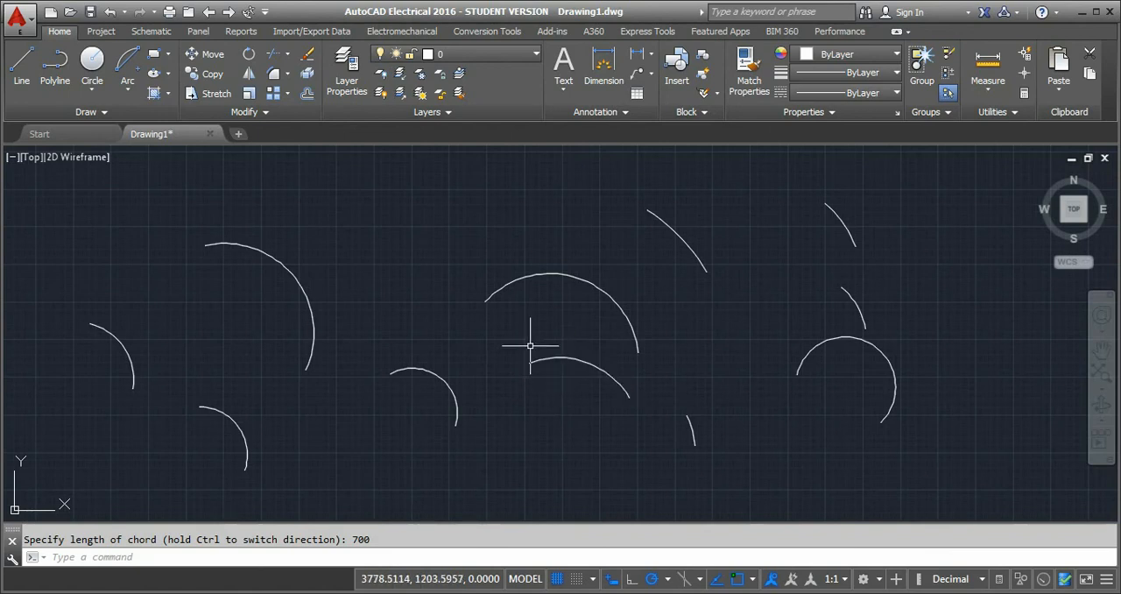
{"action": "left_click", "coordinate": [127, 85]}
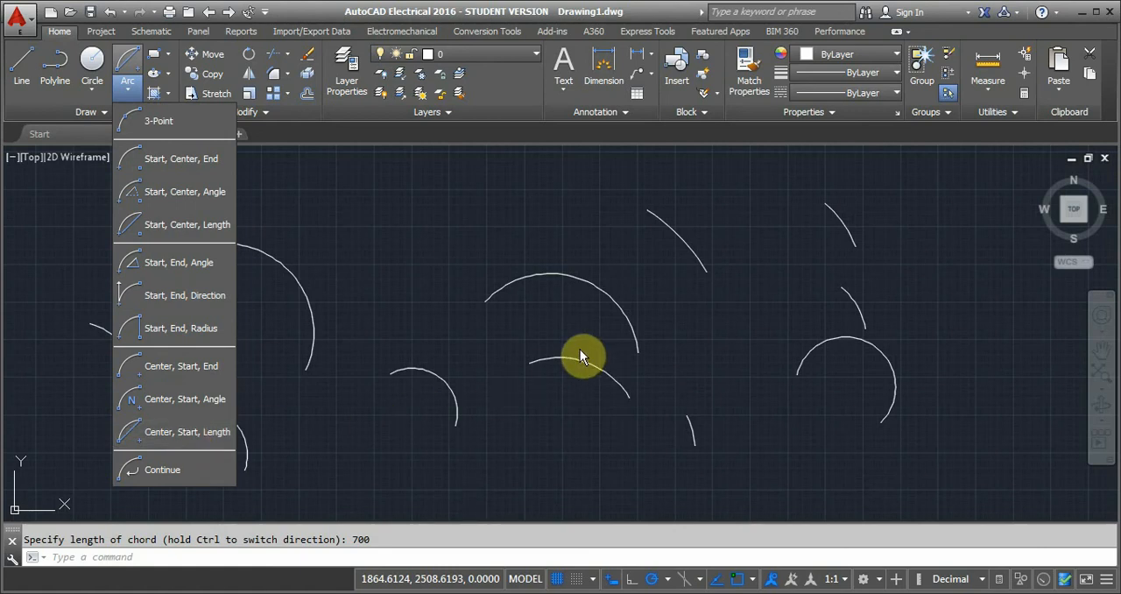
{"action": "left_click", "coordinate": [448, 273]}
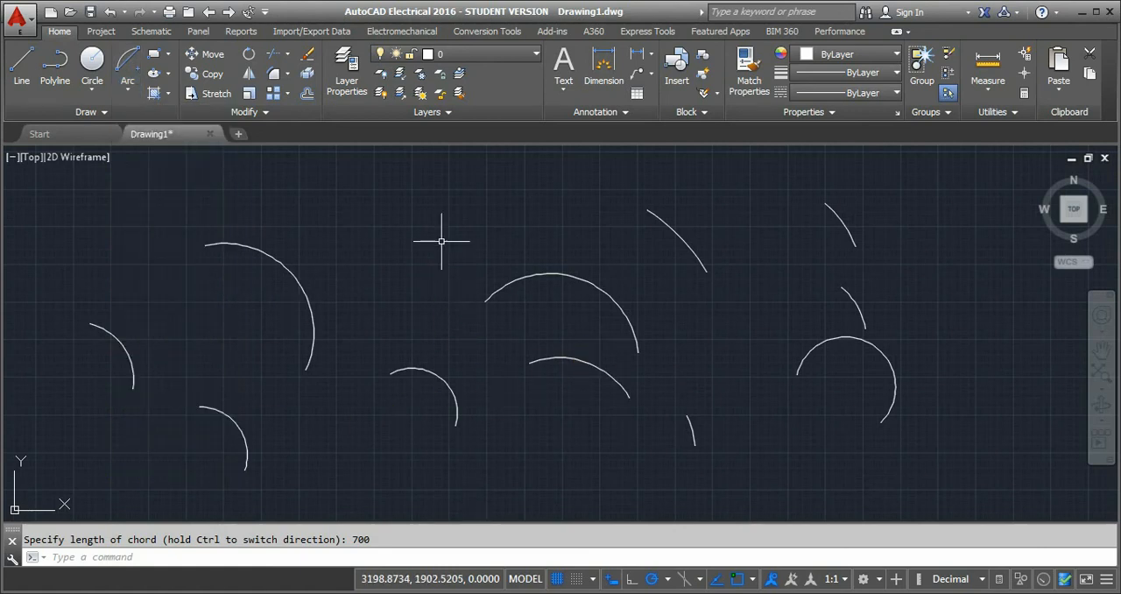